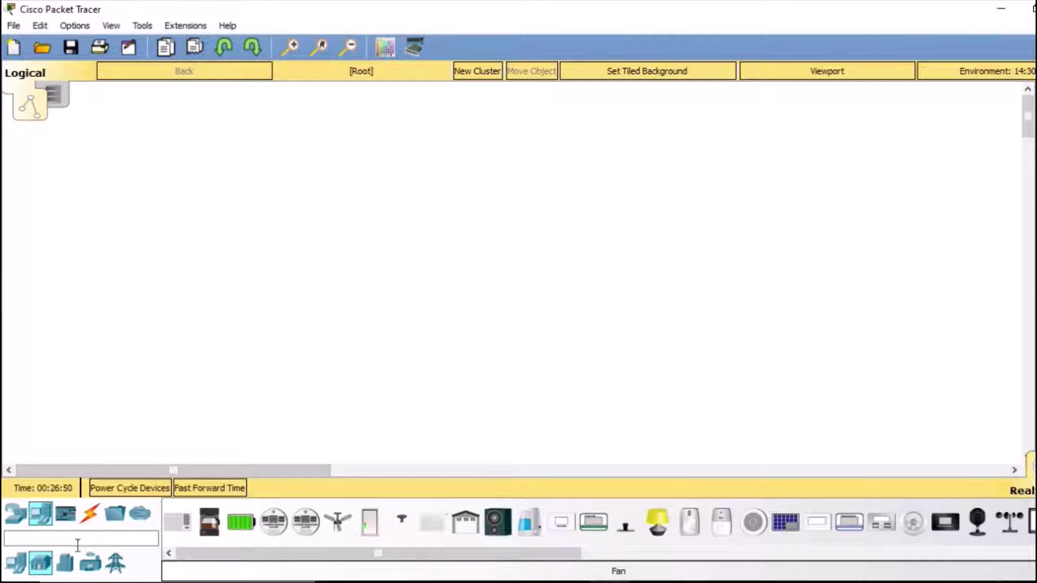
- Select the Fan from the Home smart devices under End Devices
{"action": "left_click", "coordinate": [39, 518]}
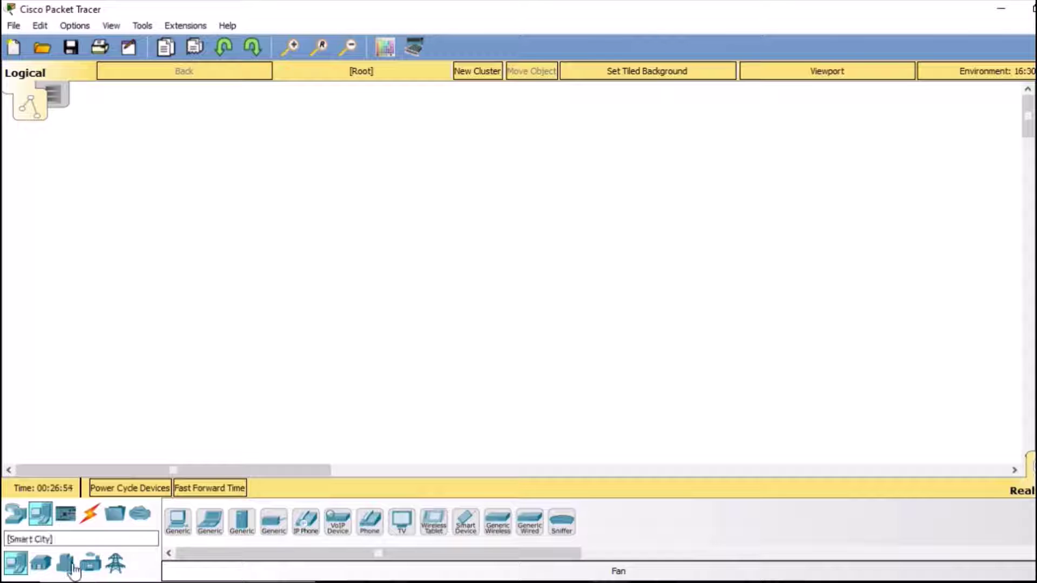
{"action": "left_click", "coordinate": [40, 562]}
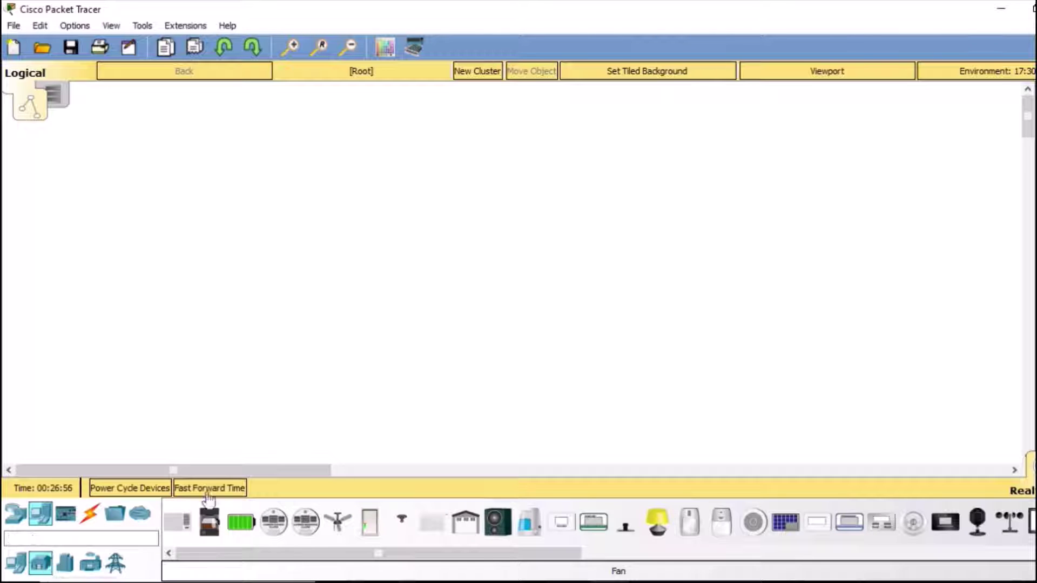
{"action": "left_click", "coordinate": [339, 529]}
- Place the Fan left, Home Speaker right, Humidifier below and Light above on the workspace
{"action": "left_click", "coordinate": [376, 264]}
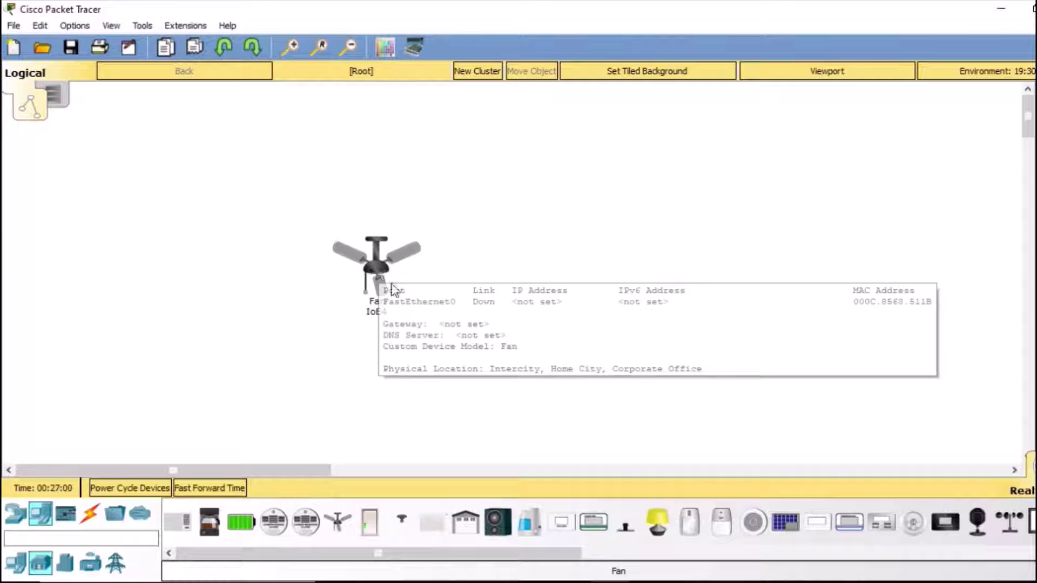
{"action": "left_click", "coordinate": [497, 522]}
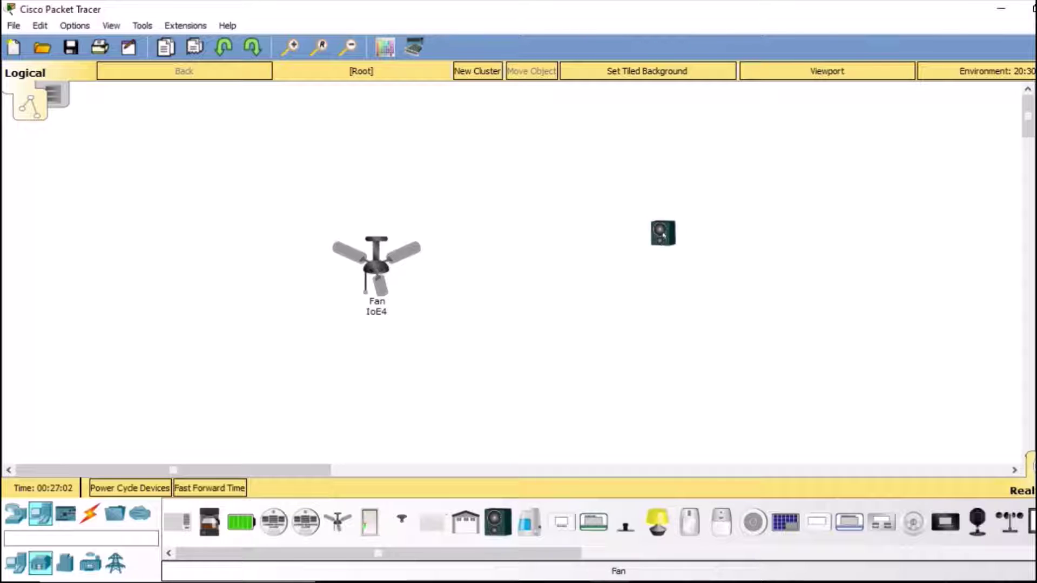
{"action": "left_click", "coordinate": [683, 240]}
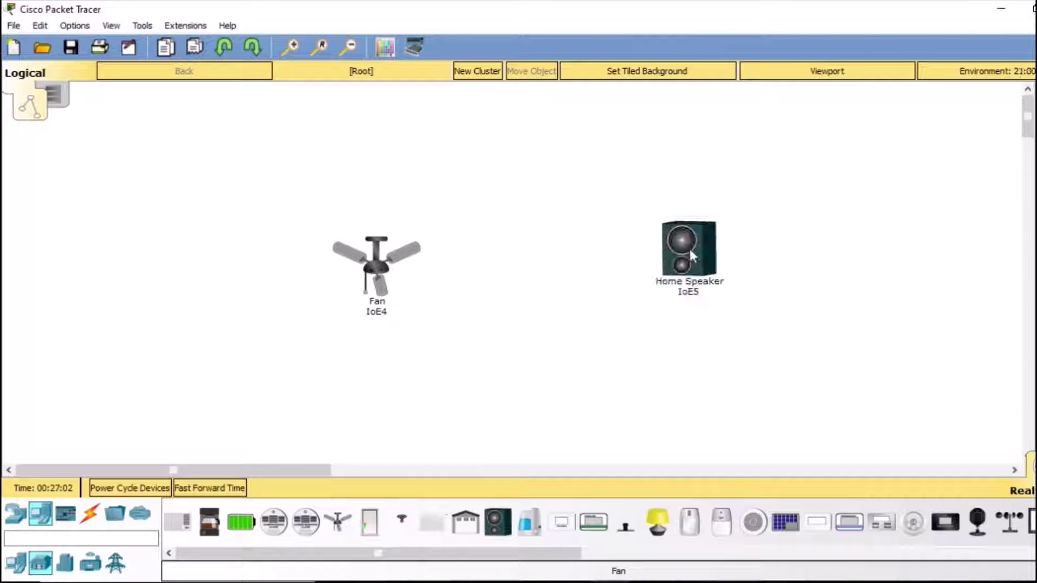
{"action": "left_click", "coordinate": [530, 523]}
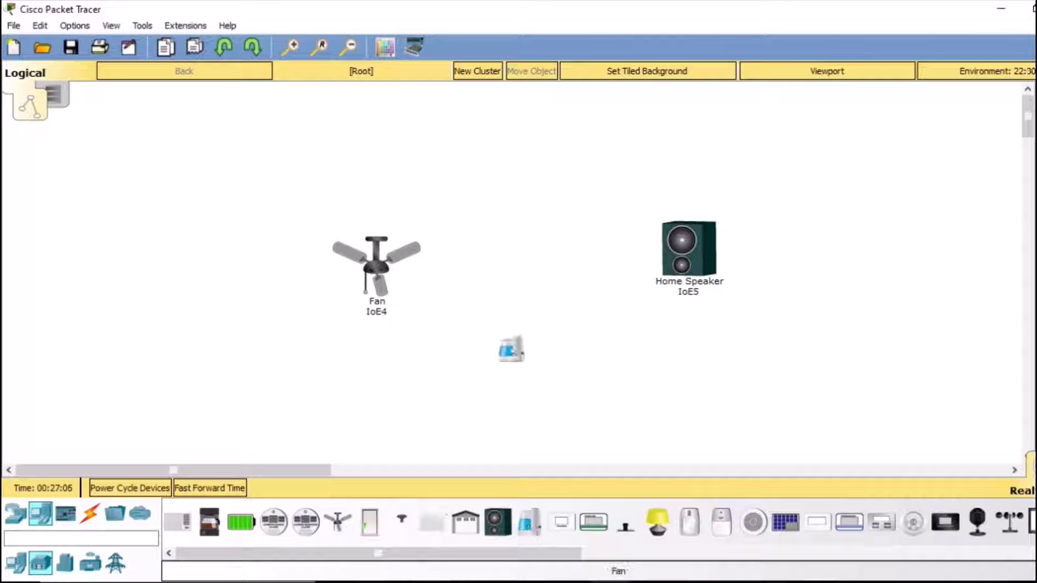
{"action": "left_click", "coordinate": [527, 368]}
{"action": "left_click", "coordinate": [657, 521]}
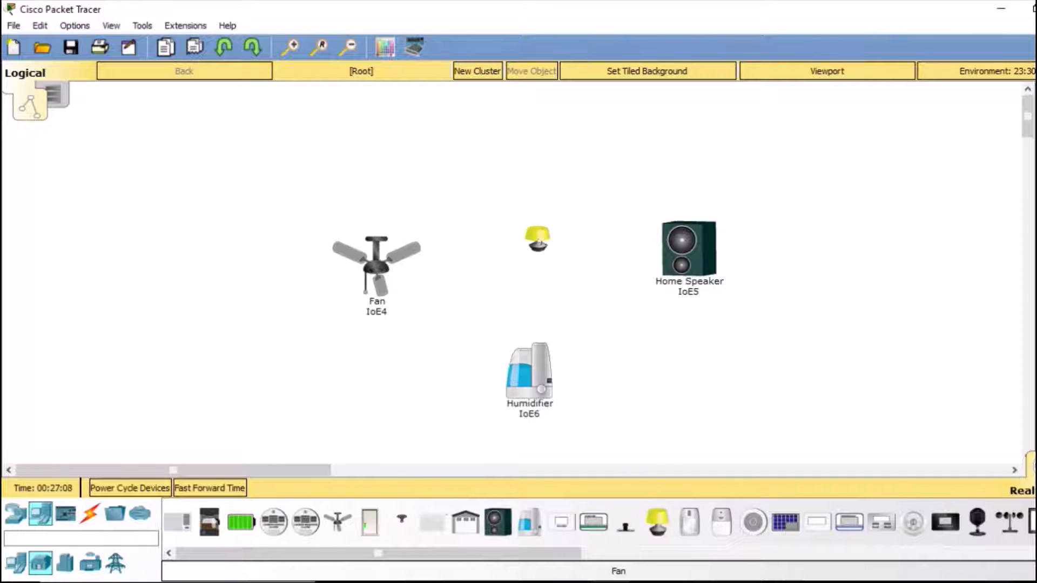
{"action": "left_click", "coordinate": [519, 157]}
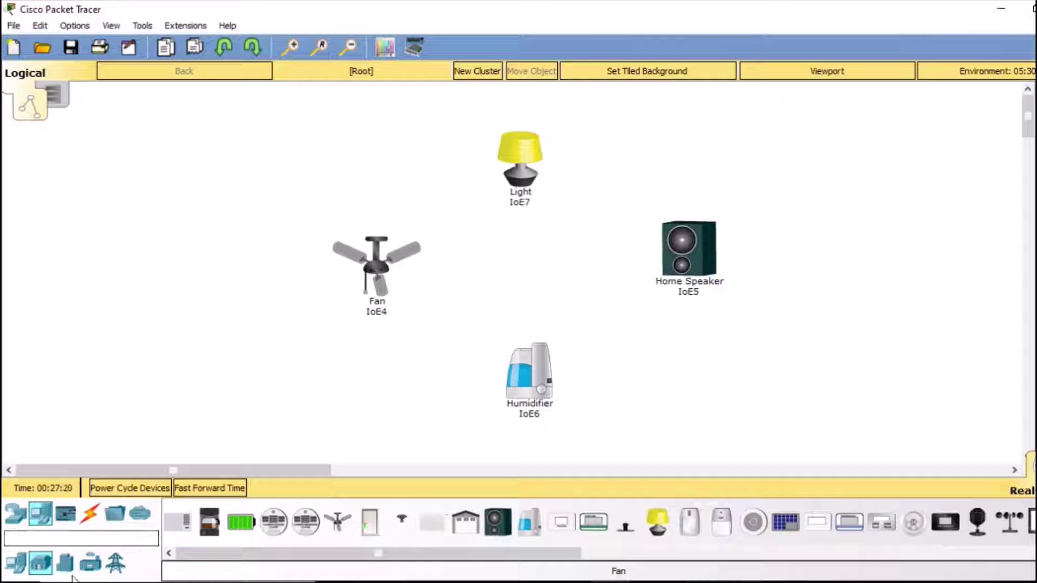
{"action": "left_click", "coordinate": [18, 521]}
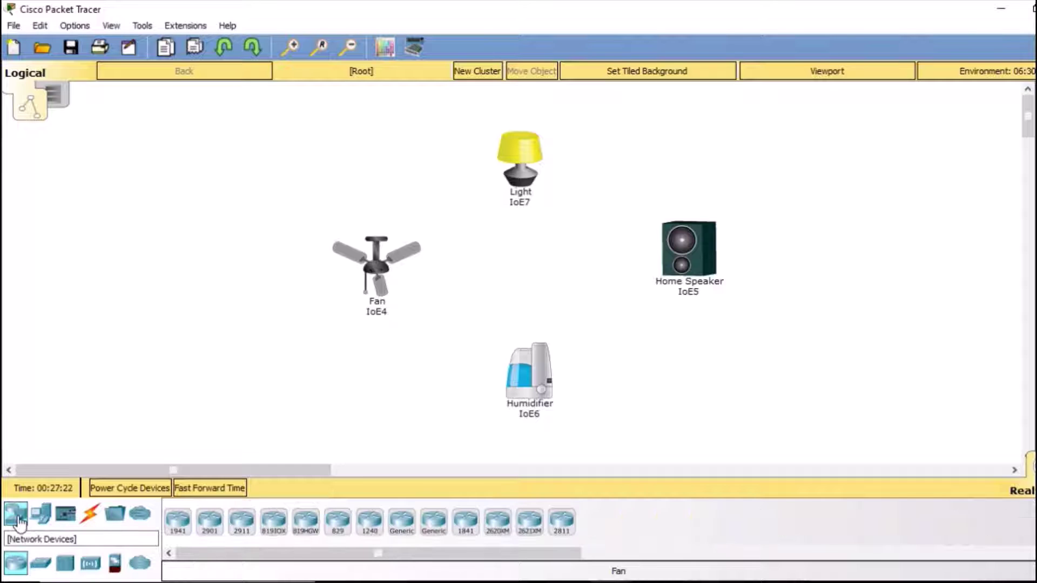
- Drag a DLC100 Home Gateway from Wireless Devices into the middle of the four devices
{"action": "left_click", "coordinate": [90, 564]}
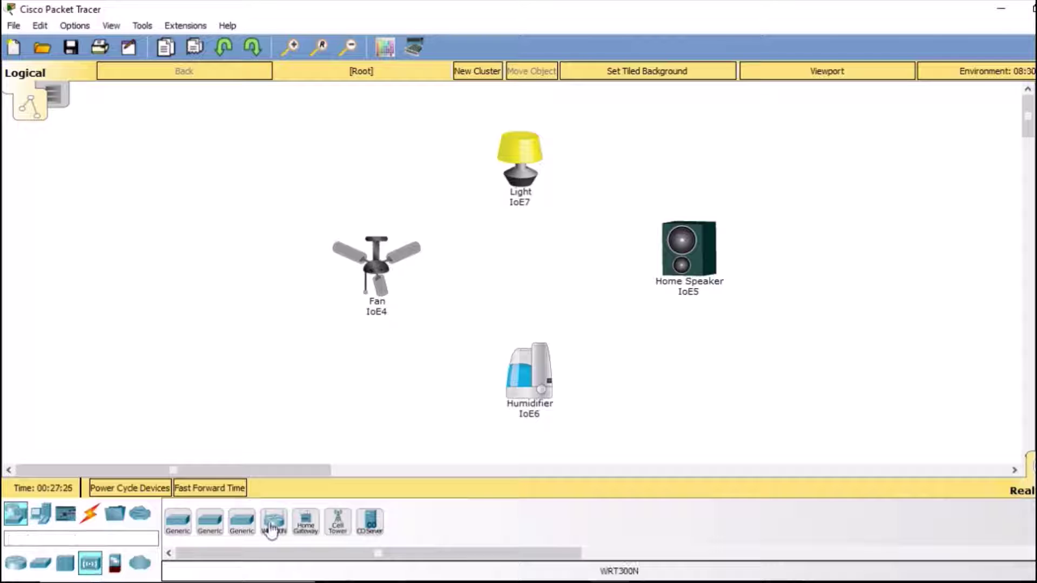
{"action": "left_click_drag", "start_coordinate": [313, 532], "coordinate": [520, 260]}
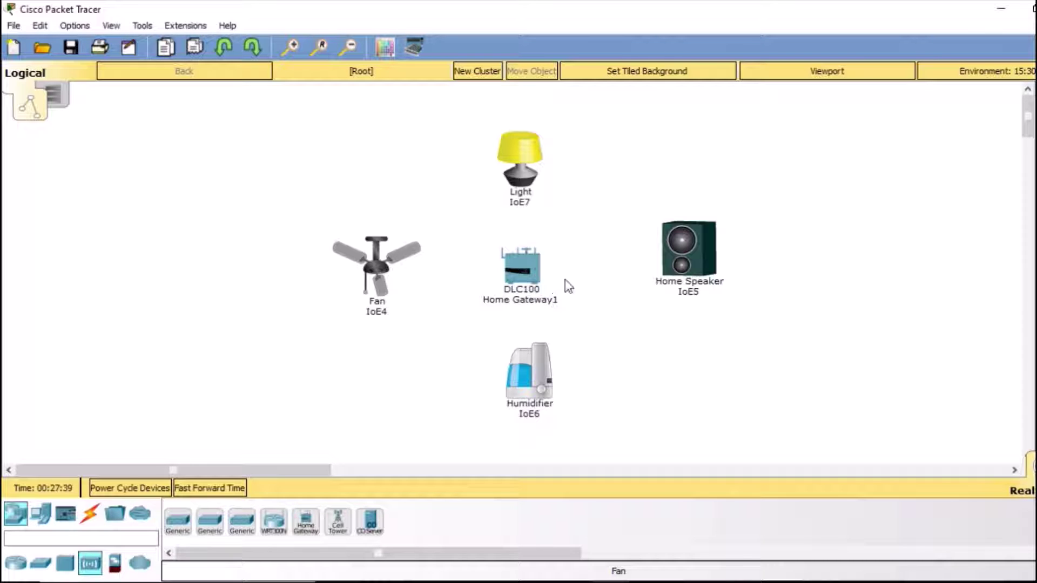
{"action": "left_click", "coordinate": [532, 281]}
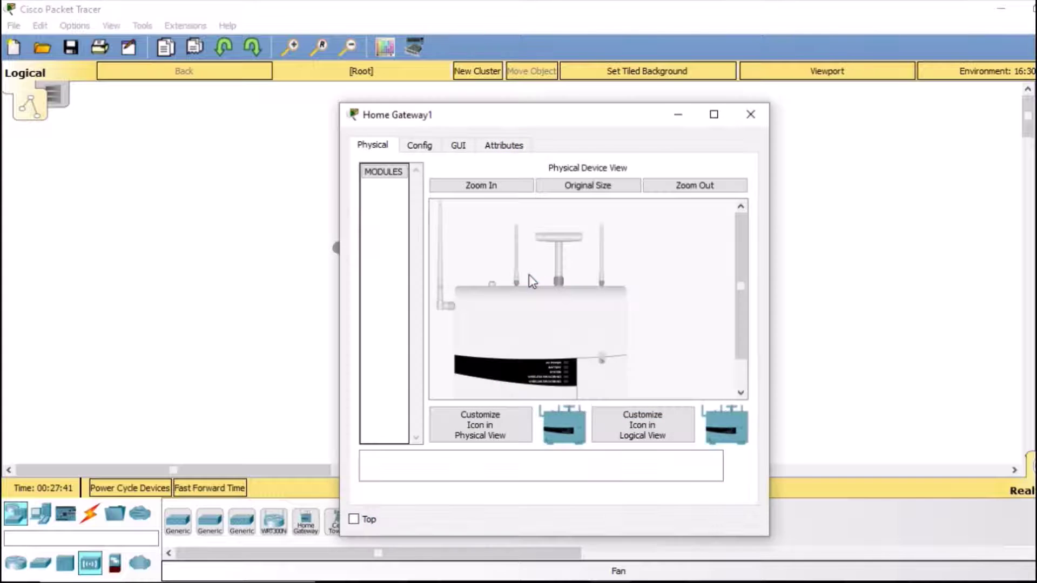
{"action": "left_click", "coordinate": [419, 146]}
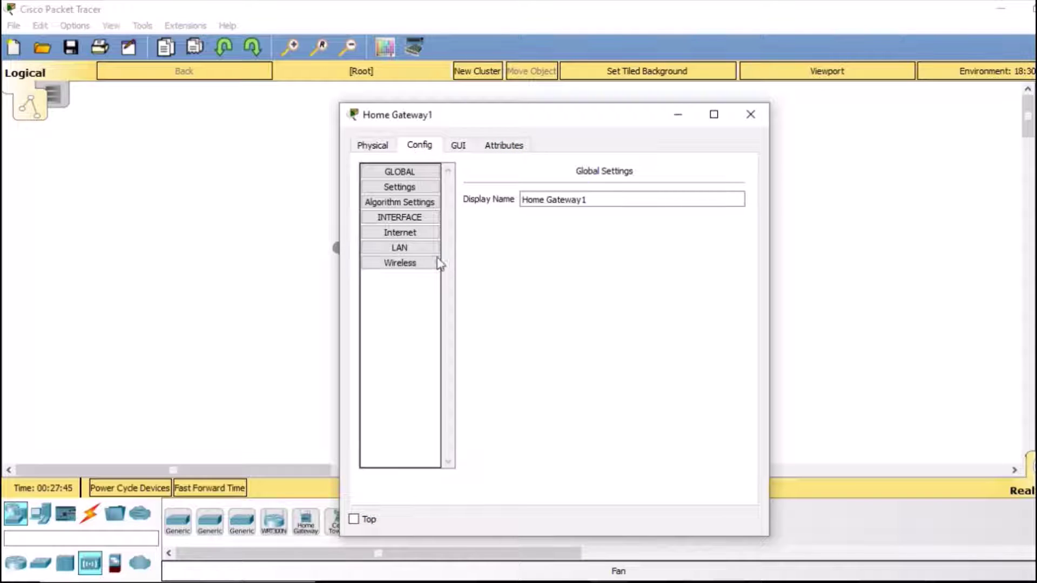
{"action": "left_click", "coordinate": [400, 262]}
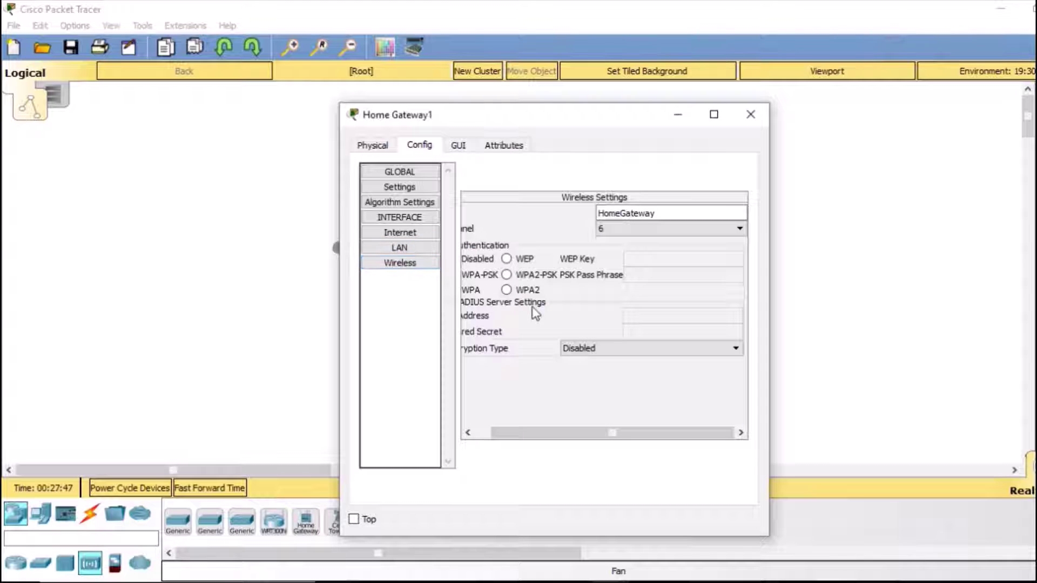
{"action": "left_click_drag", "start_coordinate": [554, 434], "coordinate": [482, 439]}
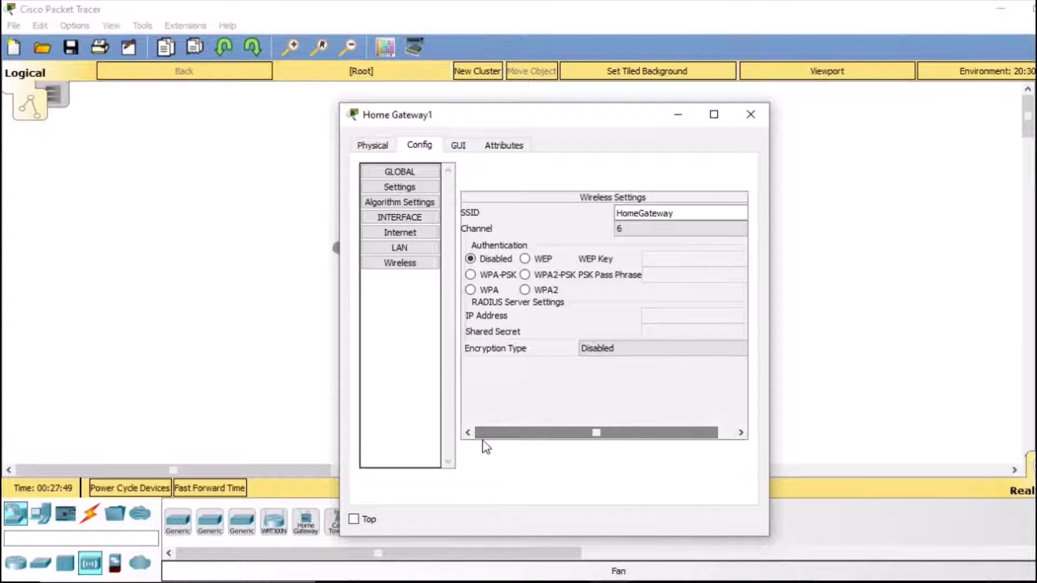
{"action": "double_click", "coordinate": [632, 212]}
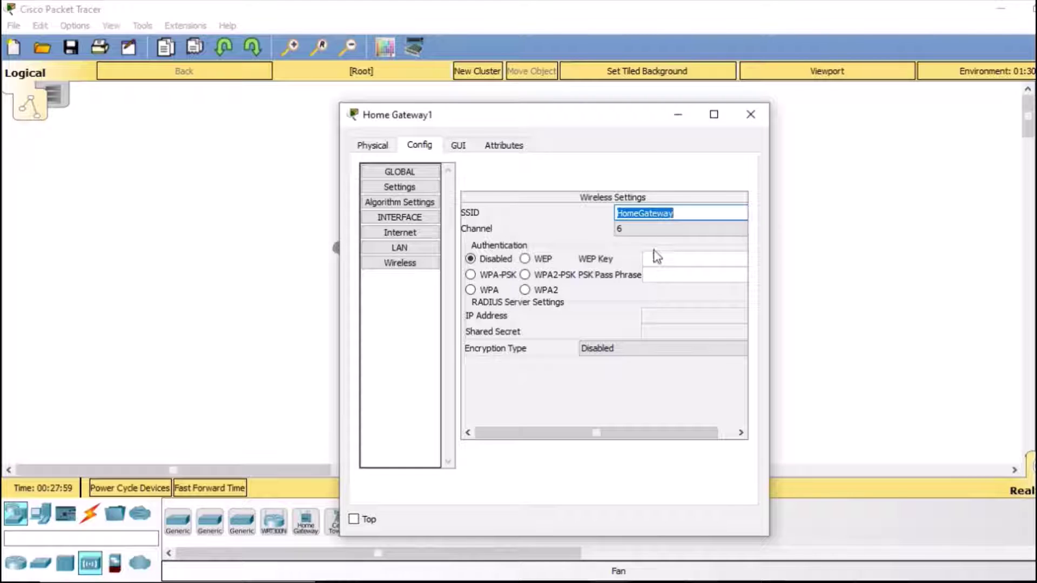
- Set the Fan IoE4's network adapter to PT-IOE-NM-1W in its I/O Config
{"action": "left_click", "coordinate": [750, 116]}
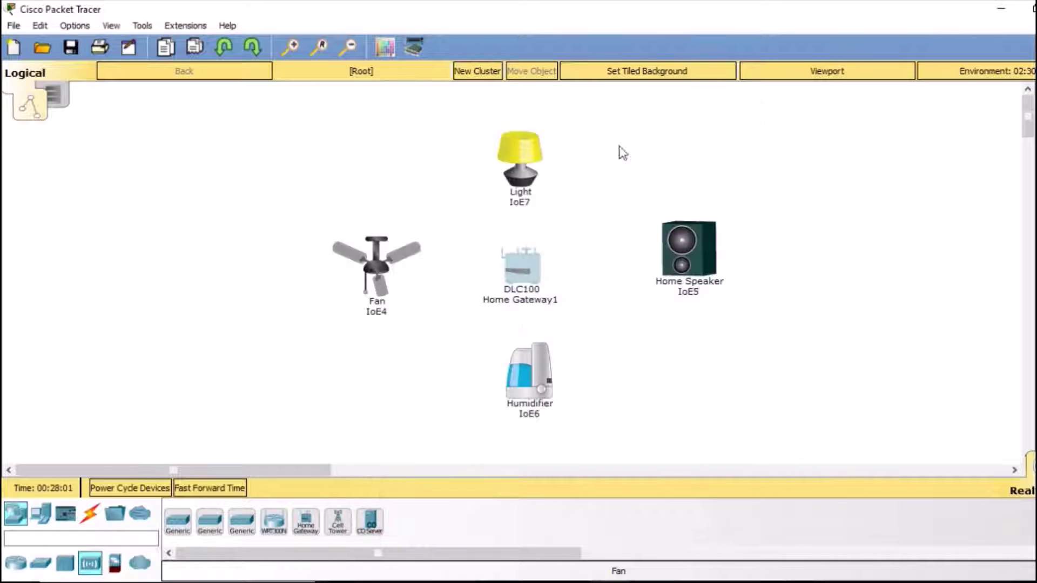
{"action": "left_click", "coordinate": [384, 270]}
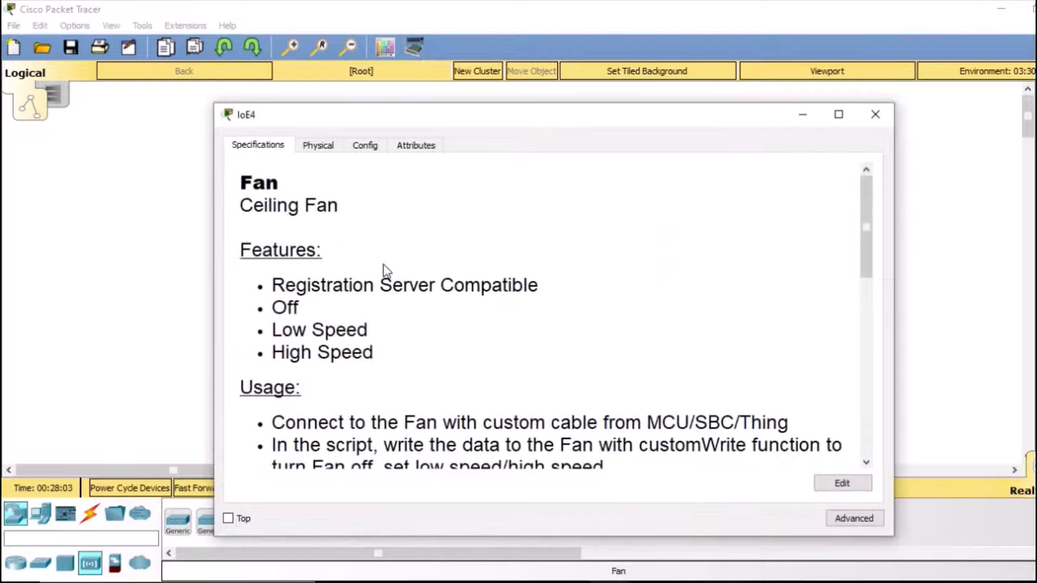
{"action": "left_click", "coordinate": [375, 149]}
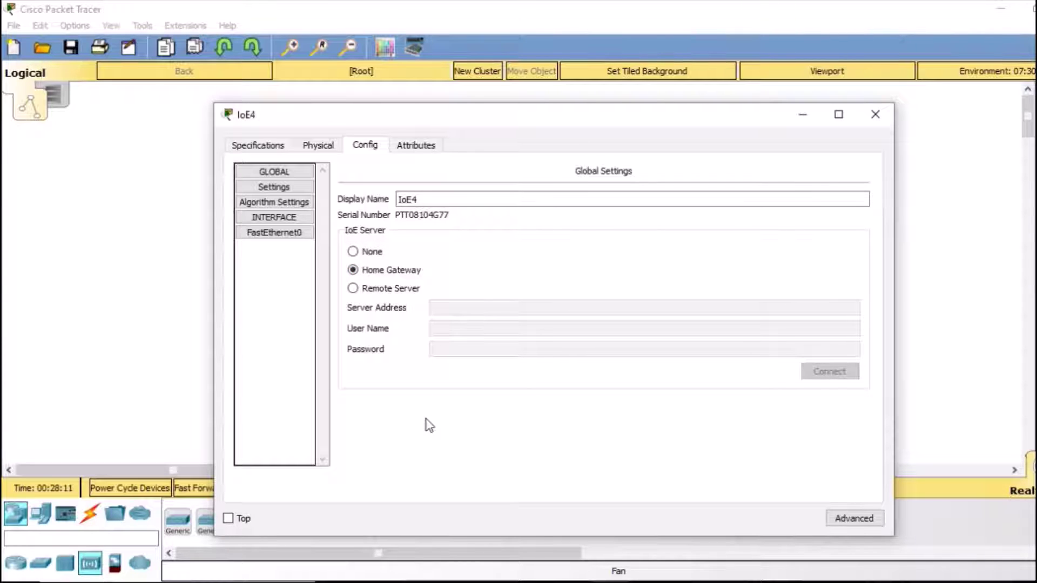
{"action": "left_click", "coordinate": [854, 519]}
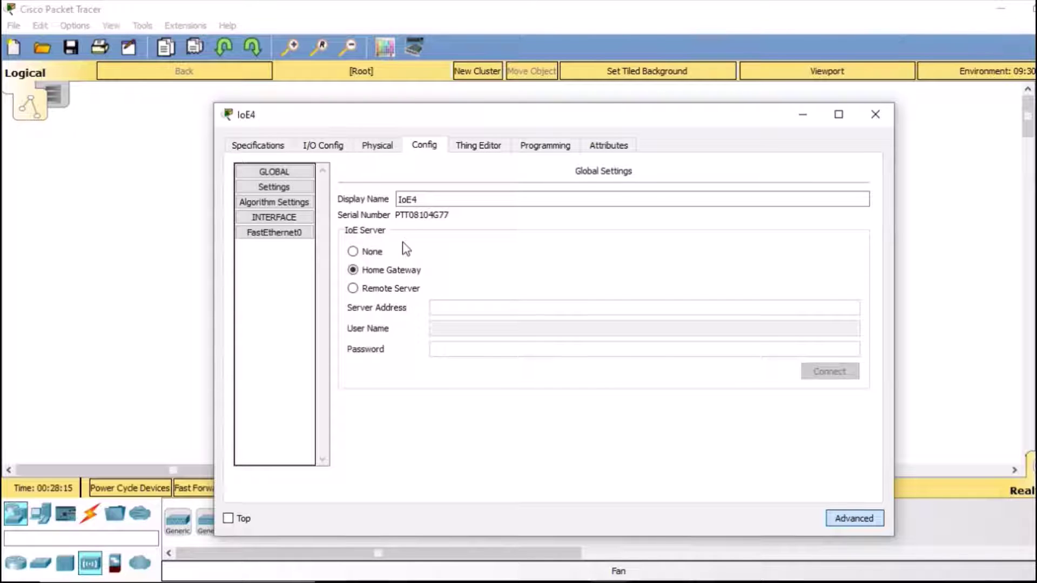
{"action": "left_click", "coordinate": [322, 147]}
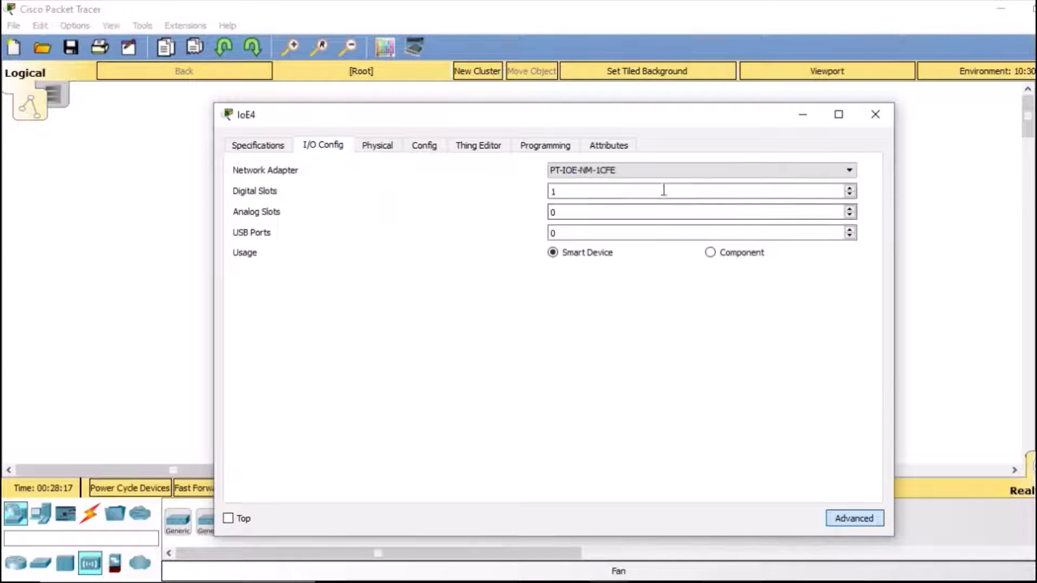
{"action": "left_click", "coordinate": [652, 172]}
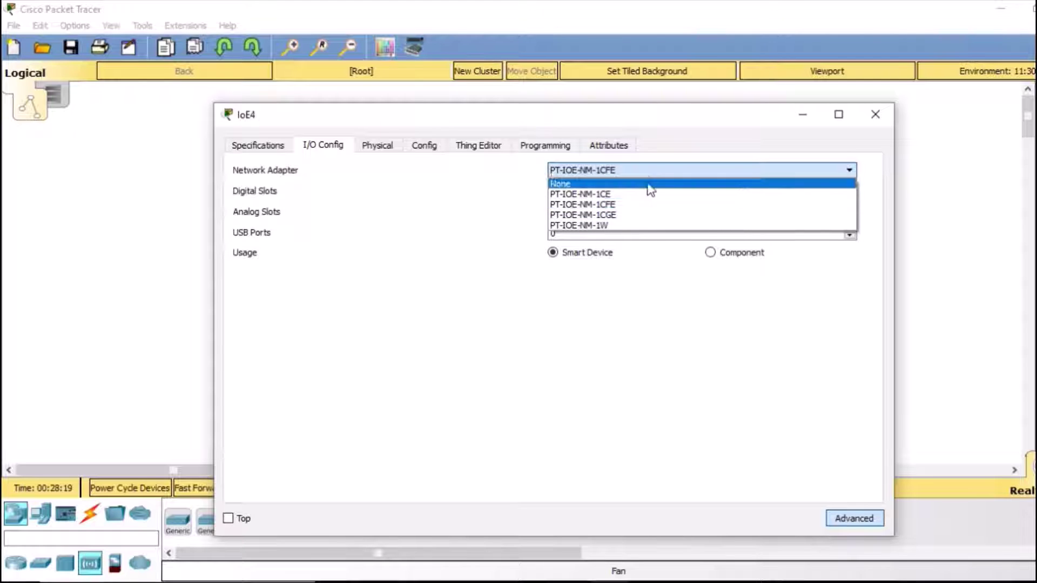
{"action": "left_click", "coordinate": [617, 226]}
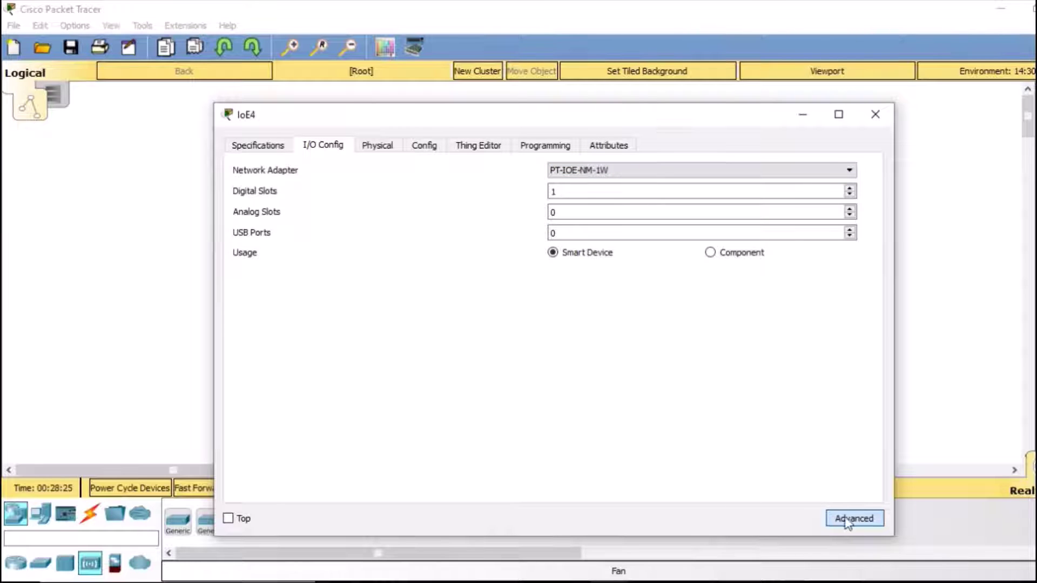
- Move the Fan further left and set the Light IoE7 to use the Home Gateway
{"action": "left_click", "coordinate": [877, 118]}
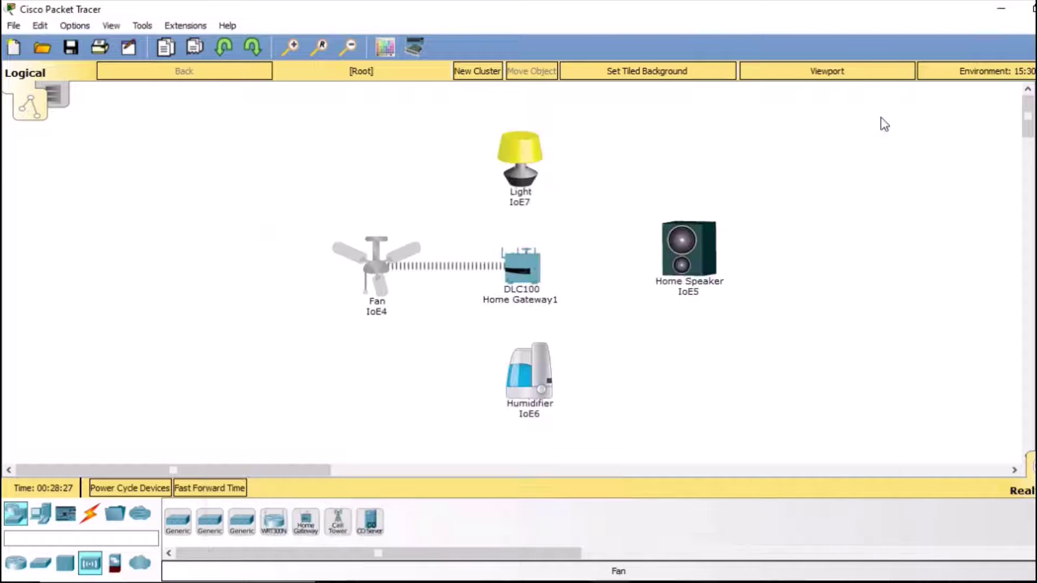
{"action": "left_click_drag", "start_coordinate": [385, 266], "coordinate": [319, 257]}
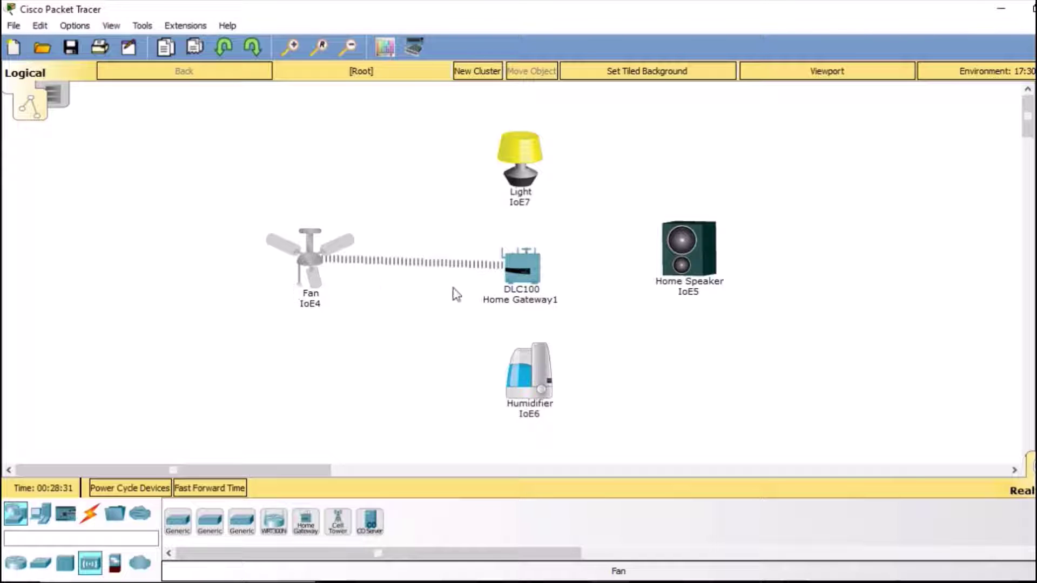
{"action": "left_click", "coordinate": [527, 160]}
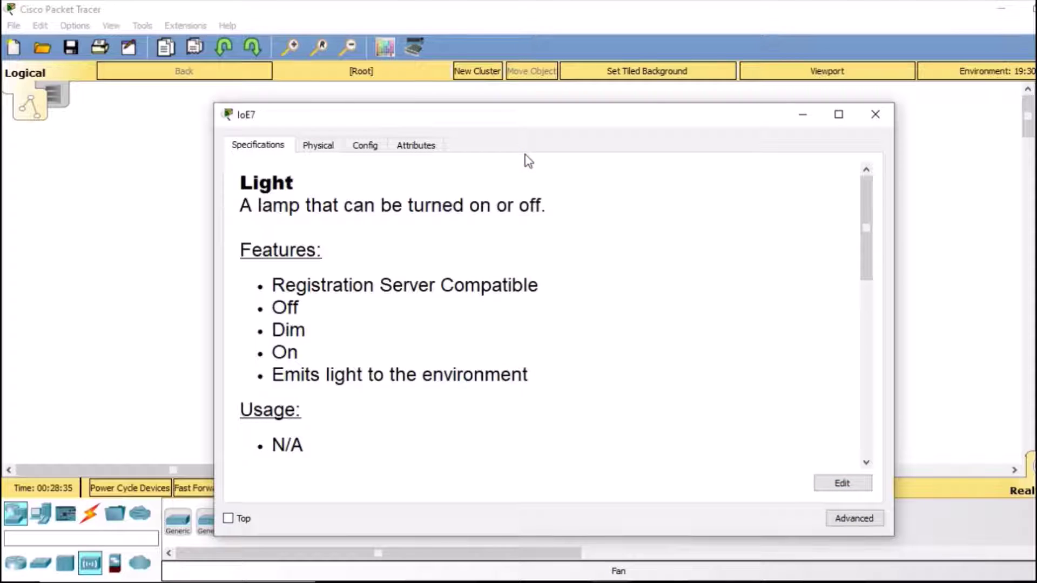
{"action": "left_click", "coordinate": [373, 149]}
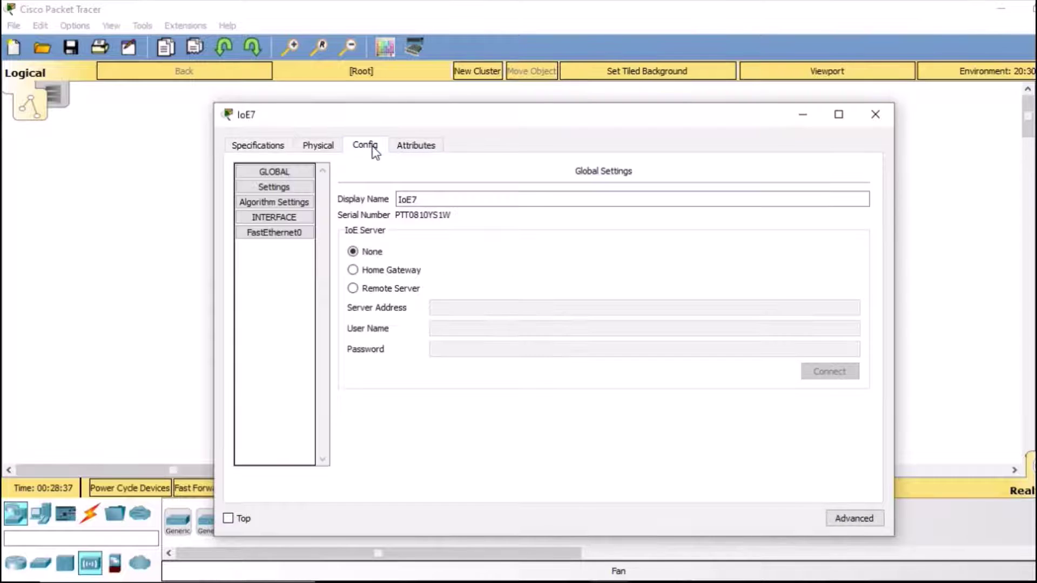
{"action": "left_click", "coordinate": [354, 270]}
- Give the Light IoE7 the PT-IOE-NM-1W network adapter in I/O Config
{"action": "left_click", "coordinate": [853, 519]}
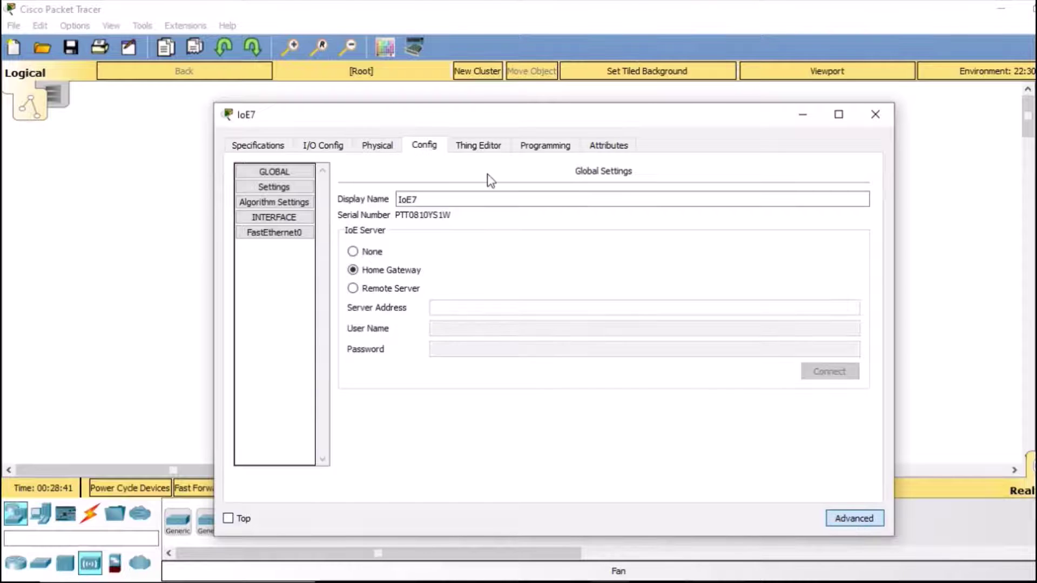
{"action": "left_click", "coordinate": [314, 146]}
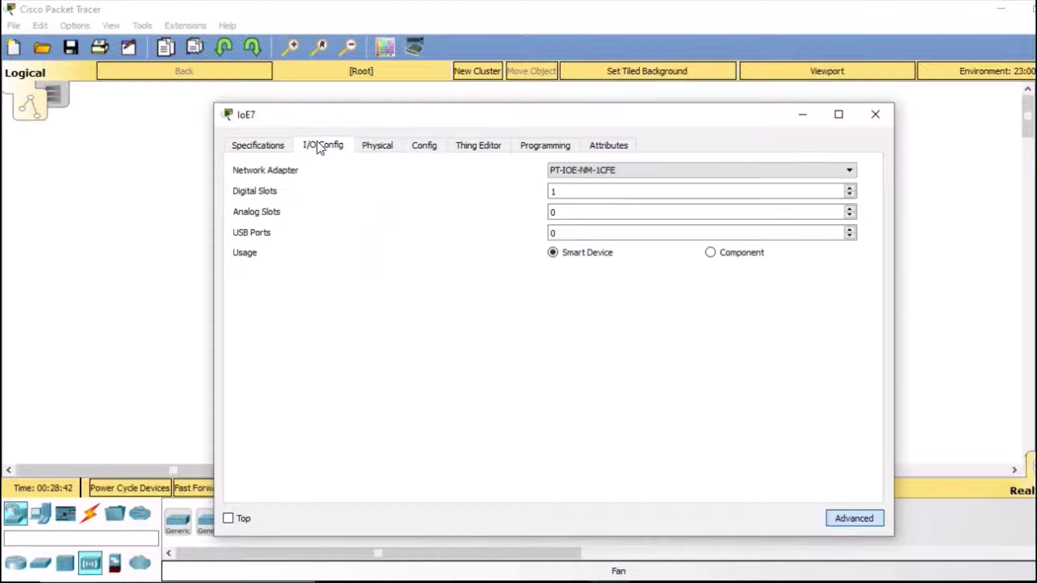
{"action": "left_click", "coordinate": [602, 171]}
{"action": "left_click", "coordinate": [601, 225]}
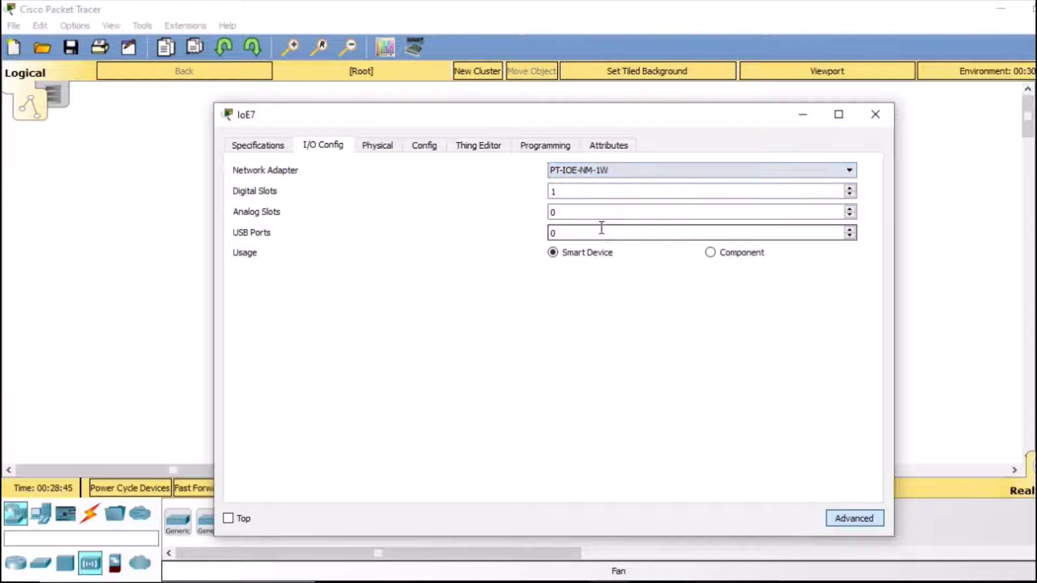
{"action": "left_click", "coordinate": [880, 117]}
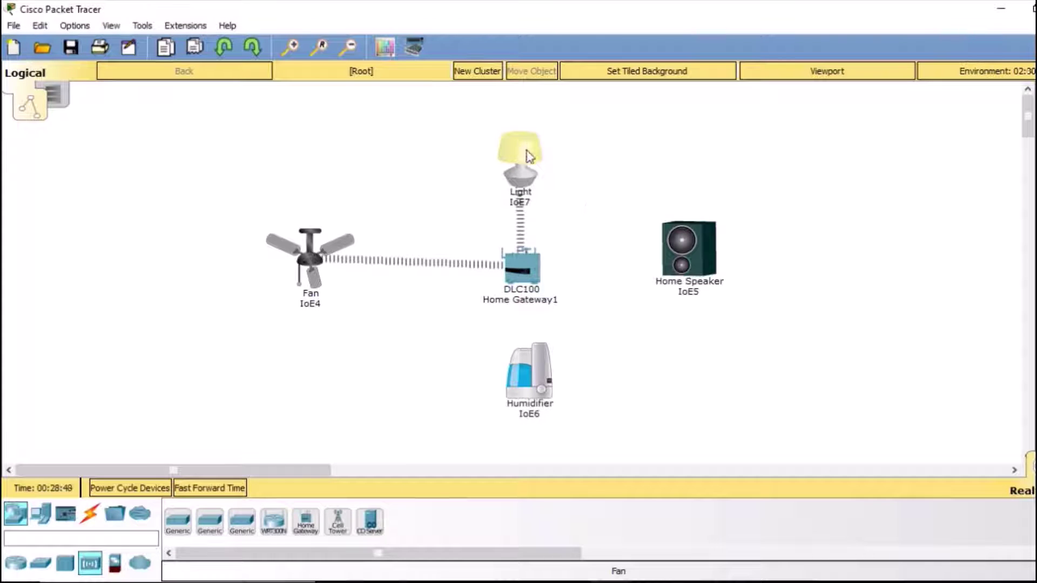
- Nudge the Light upward and set the Home Speaker IoE5 to use the Home Gateway
{"action": "left_click_drag", "start_coordinate": [527, 149], "coordinate": [520, 123]}
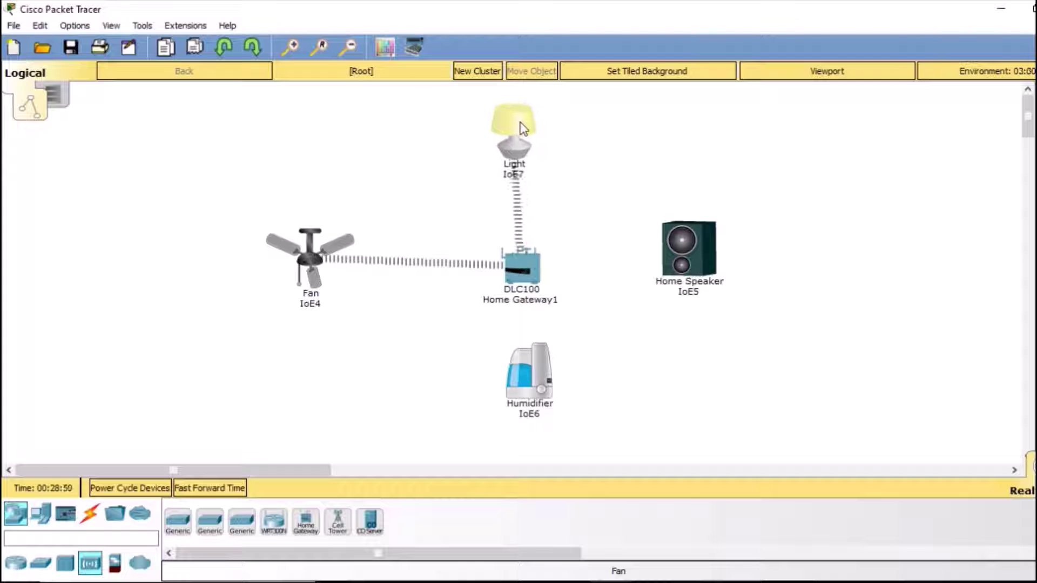
{"action": "left_click", "coordinate": [685, 245]}
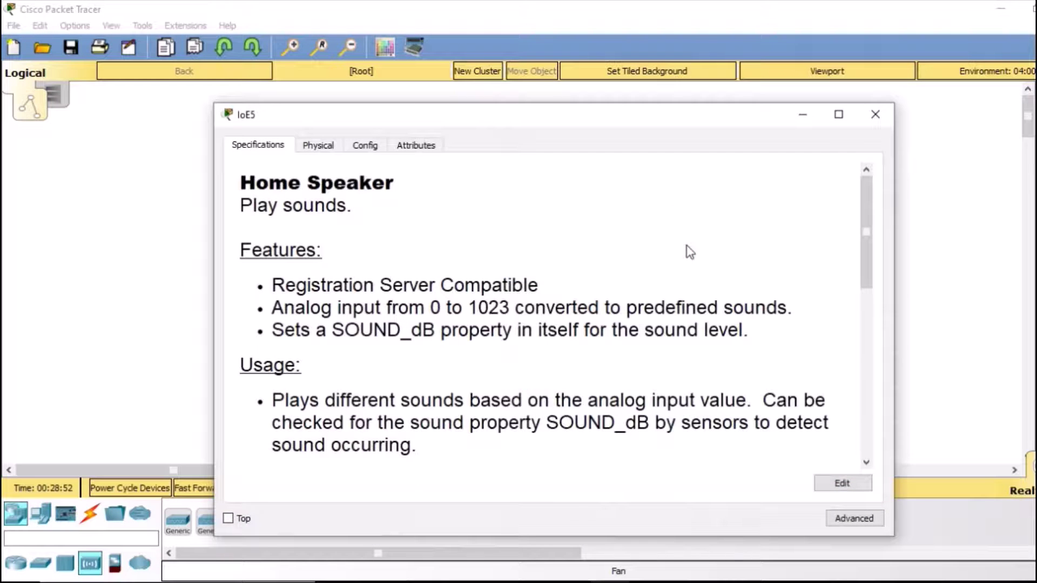
{"action": "left_click", "coordinate": [363, 152]}
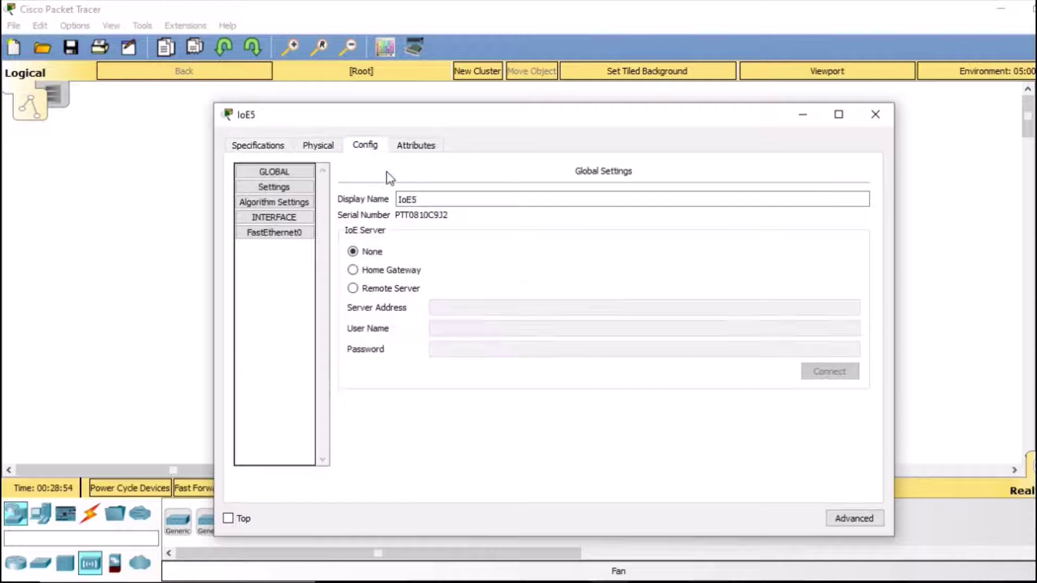
{"action": "left_click", "coordinate": [388, 271]}
- Give the Home Speaker IoE5 the PT-IOE-NM-1W network adapter in I/O Config
{"action": "left_click", "coordinate": [851, 520]}
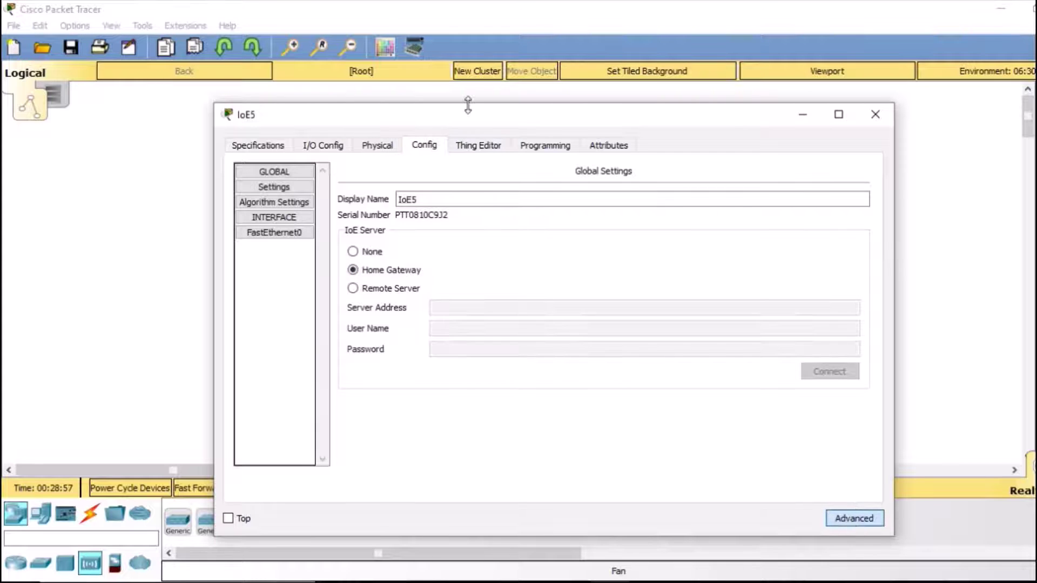
{"action": "left_click", "coordinate": [324, 145]}
{"action": "left_click", "coordinate": [620, 171]}
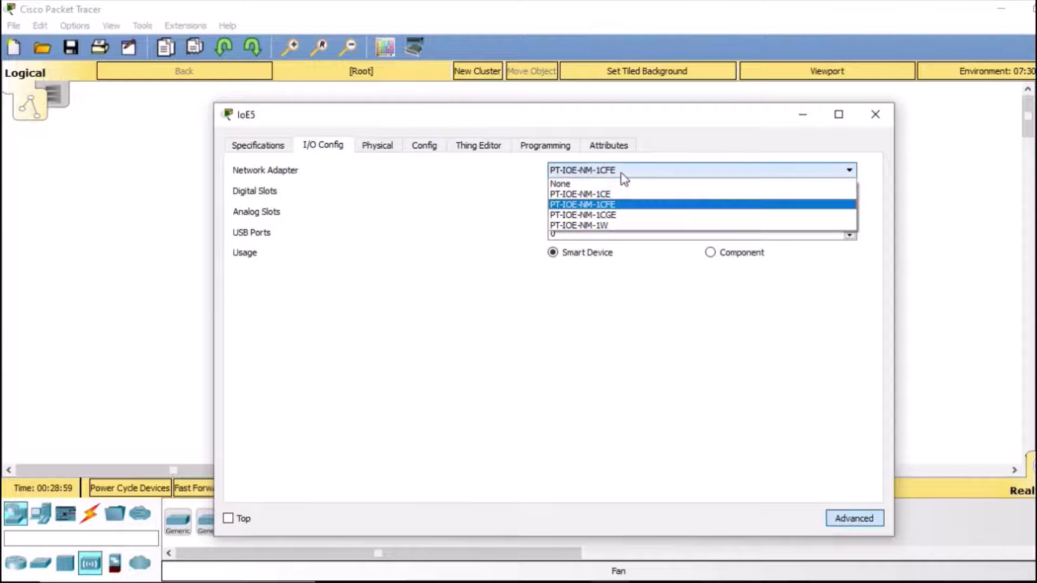
{"action": "left_click", "coordinate": [615, 225]}
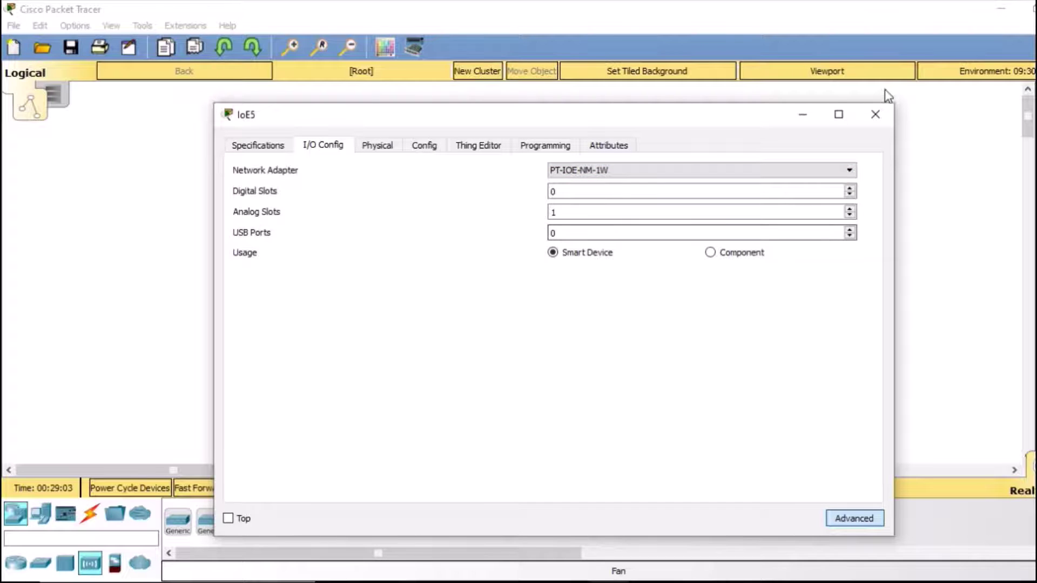
{"action": "left_click", "coordinate": [875, 114]}
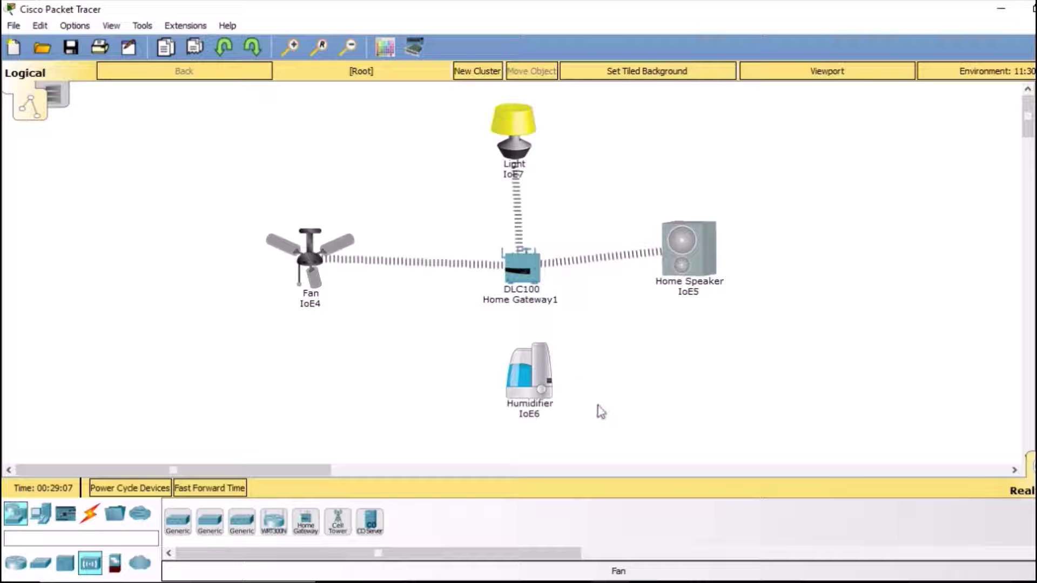
- Set the Humidifier IoE6 to use the Home Gateway
{"action": "left_click", "coordinate": [525, 372]}
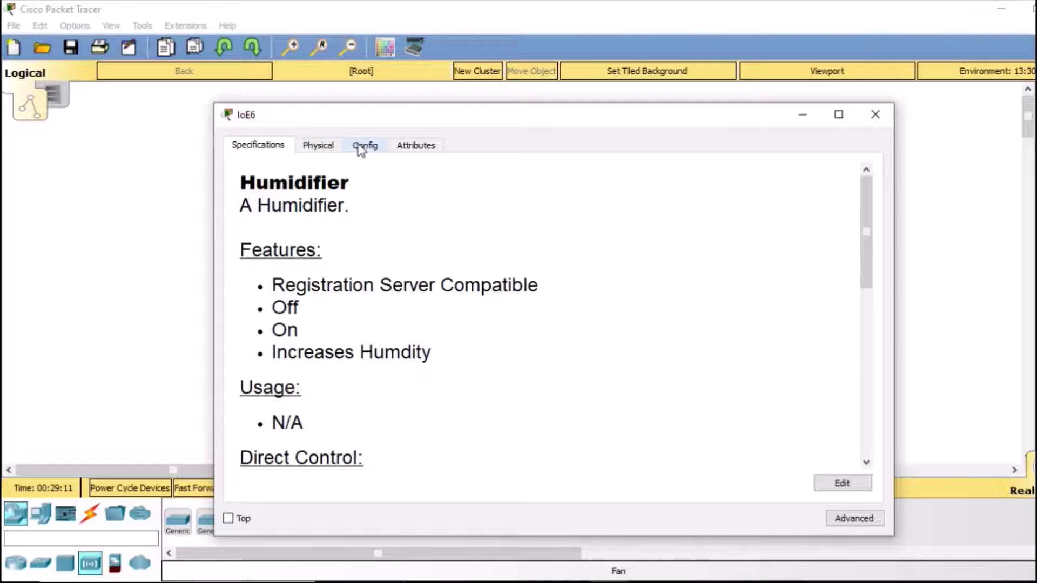
{"action": "left_click", "coordinate": [360, 146]}
{"action": "left_click", "coordinate": [352, 270]}
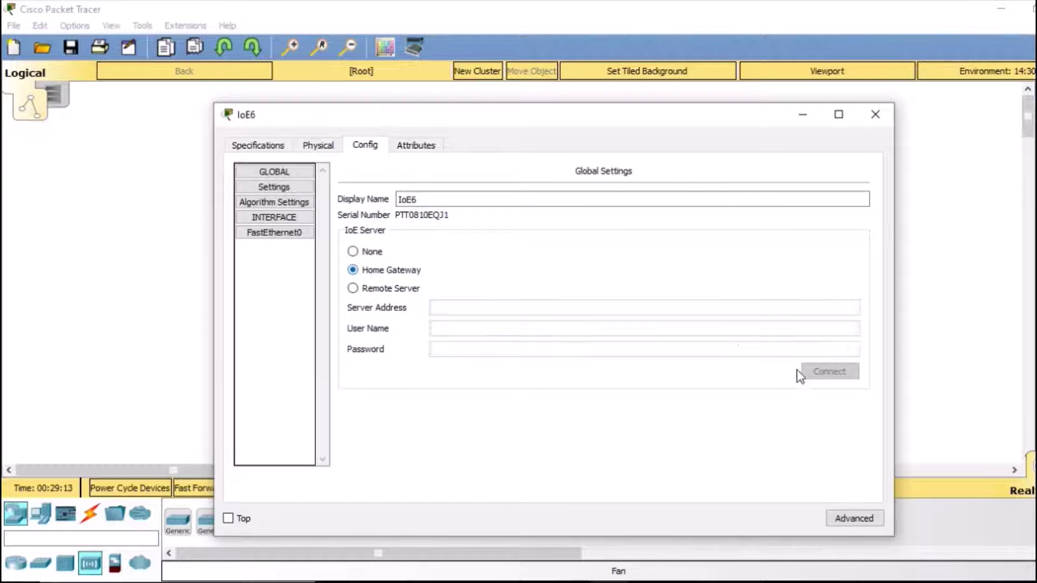
- Give the Humidifier IoE6 the PT-IOE-NM-1W network adapter in I/O Config
{"action": "left_click", "coordinate": [839, 521]}
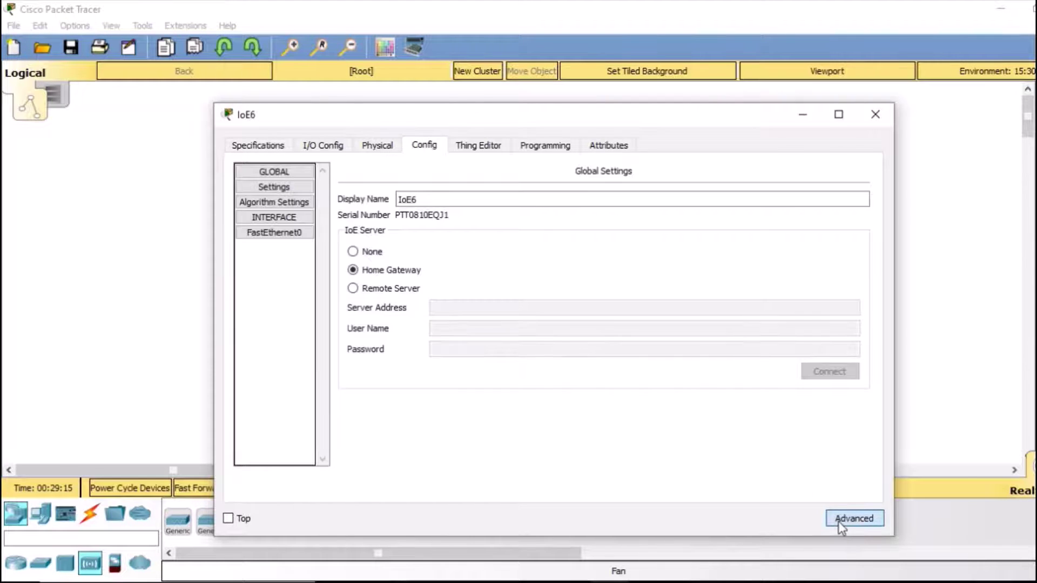
{"action": "left_click", "coordinate": [325, 146]}
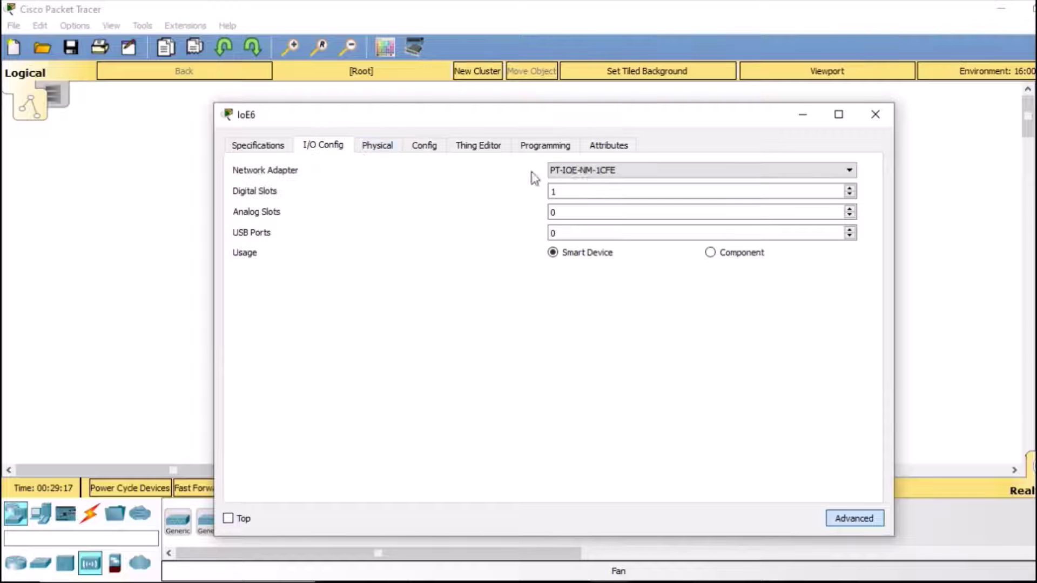
{"action": "left_click", "coordinate": [576, 170]}
{"action": "left_click", "coordinate": [600, 225]}
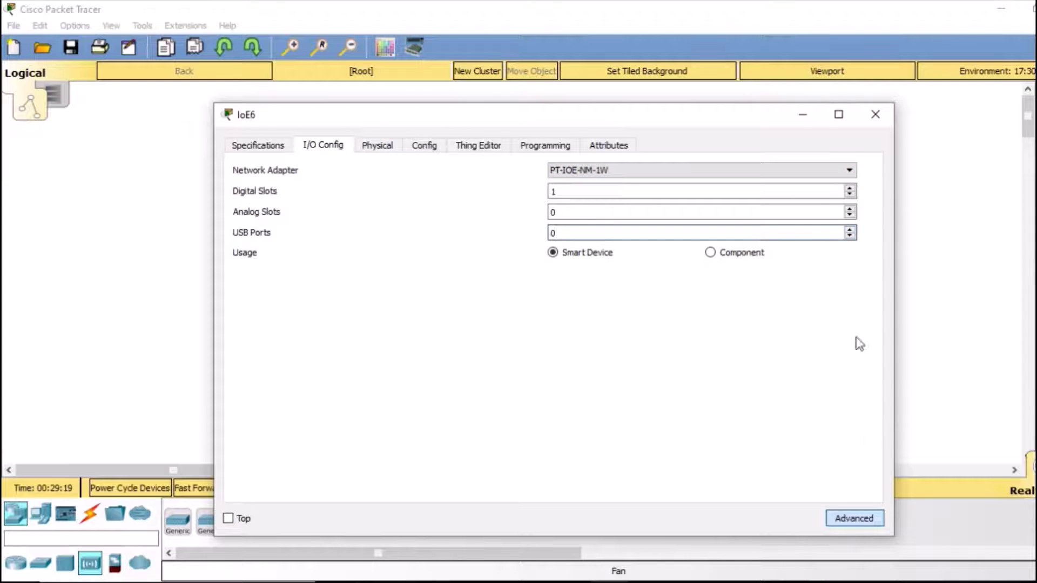
{"action": "left_click", "coordinate": [870, 116]}
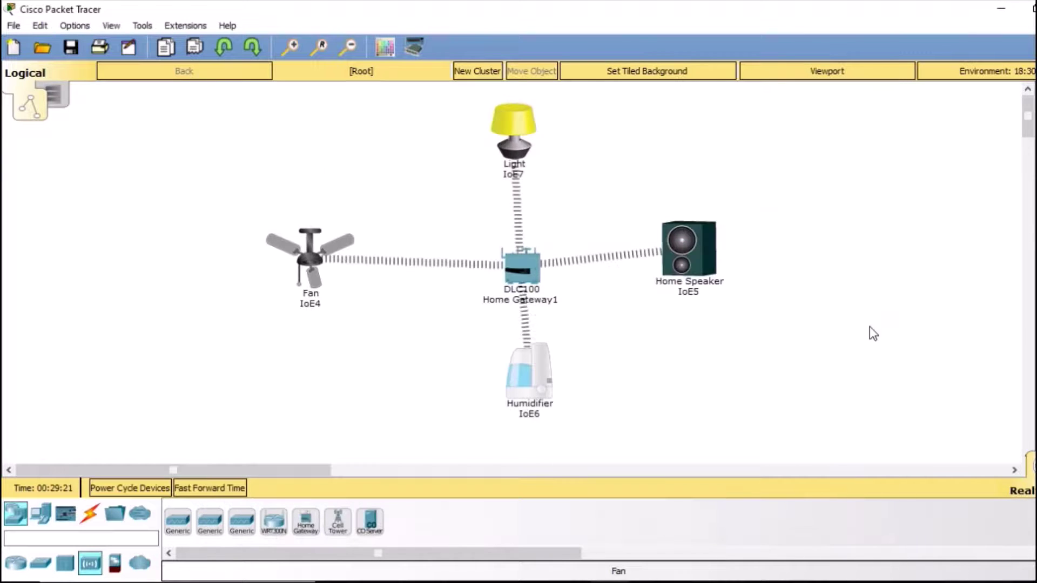
- Move the Humidifier down-right and drop a SMARTPHONE-PT left of the Fan
{"action": "left_click_drag", "start_coordinate": [532, 391], "coordinate": [565, 426]}
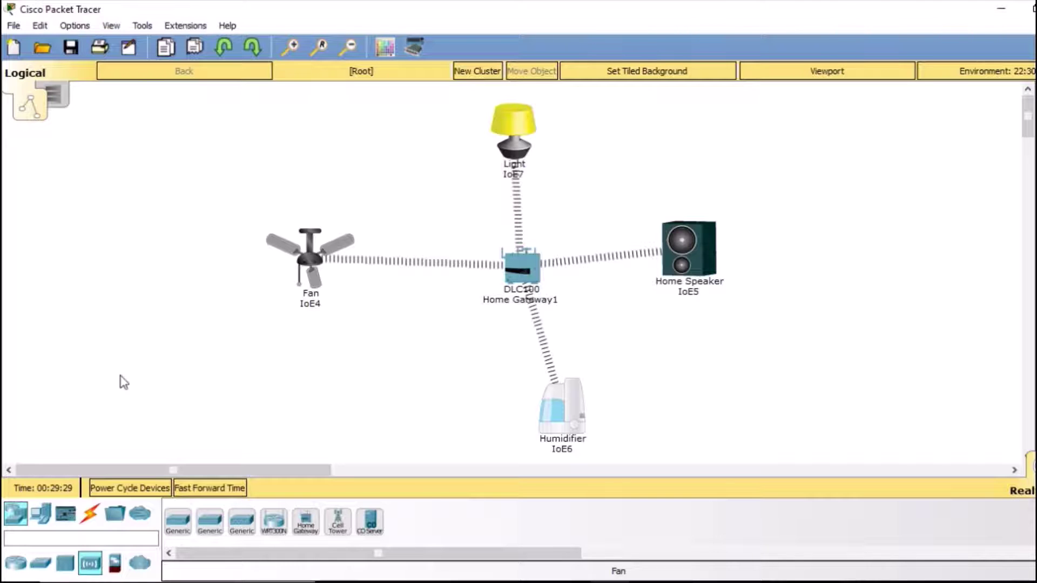
{"action": "left_click", "coordinate": [41, 514]}
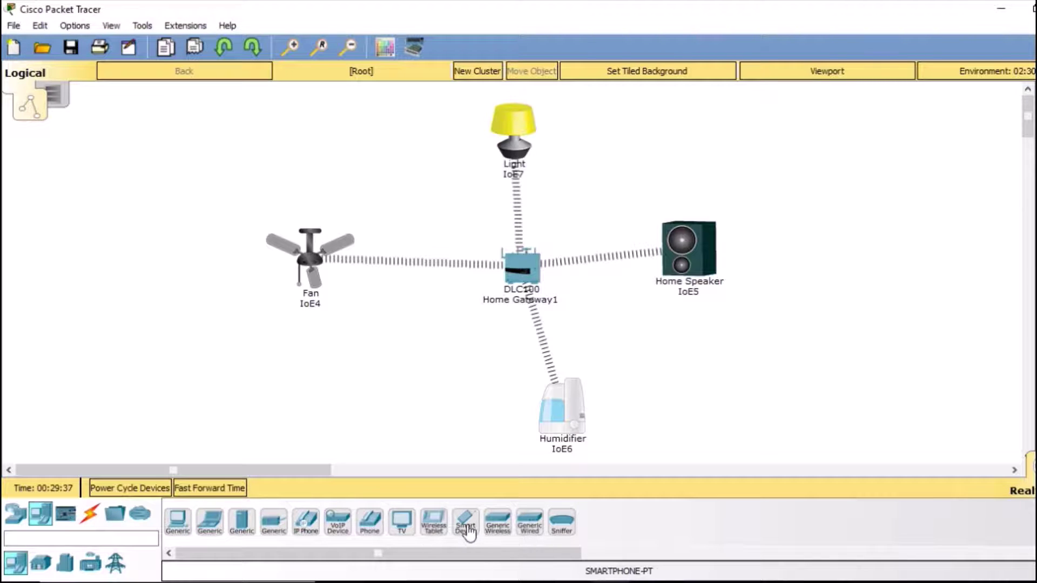
{"action": "left_click_drag", "start_coordinate": [465, 527], "coordinate": [160, 194]}
{"action": "mouse_move", "coordinate": [207, 224]}
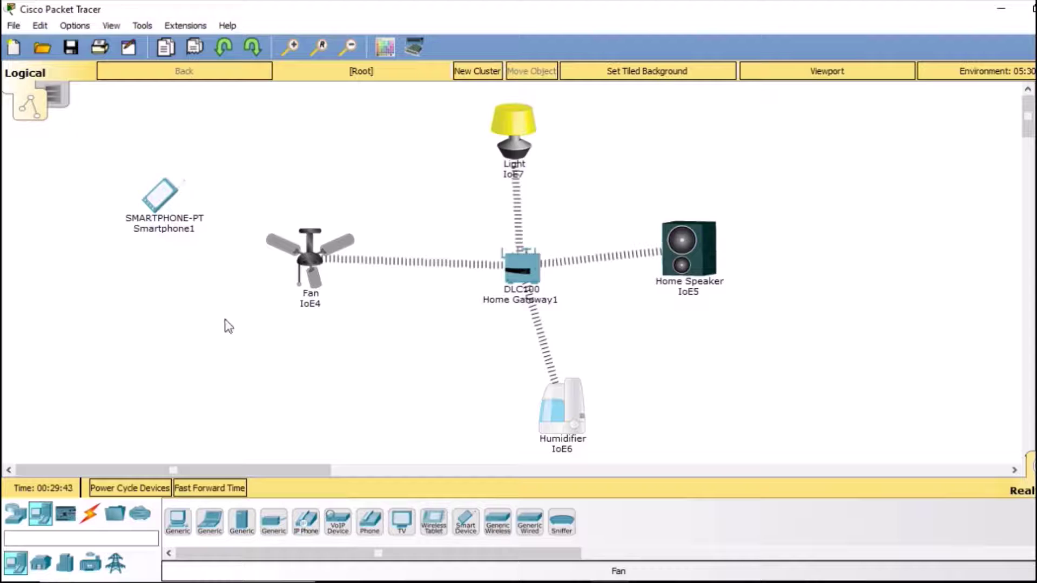
{"action": "mouse_move", "coordinate": [526, 277]}
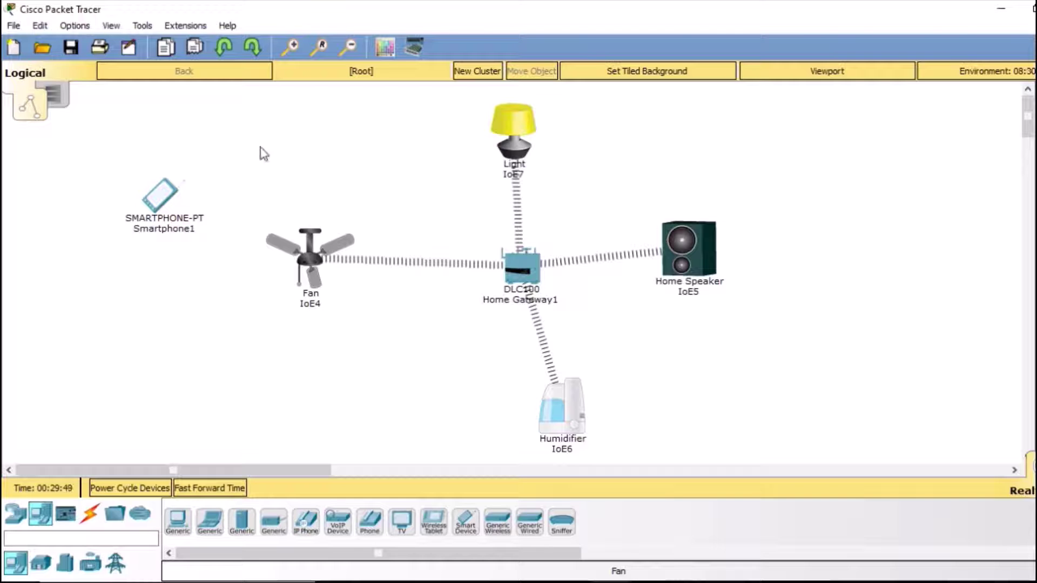
- Set Smartphone1's Wireless0 SSID to HomeGateway with DHCP kept, then close its window
{"action": "left_click", "coordinate": [169, 201]}
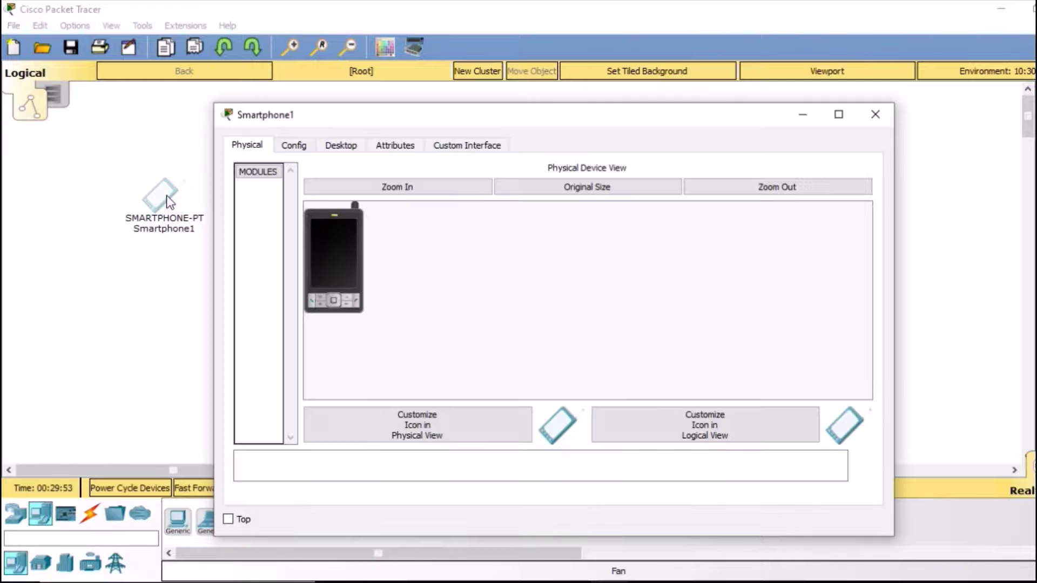
{"action": "left_click", "coordinate": [301, 147]}
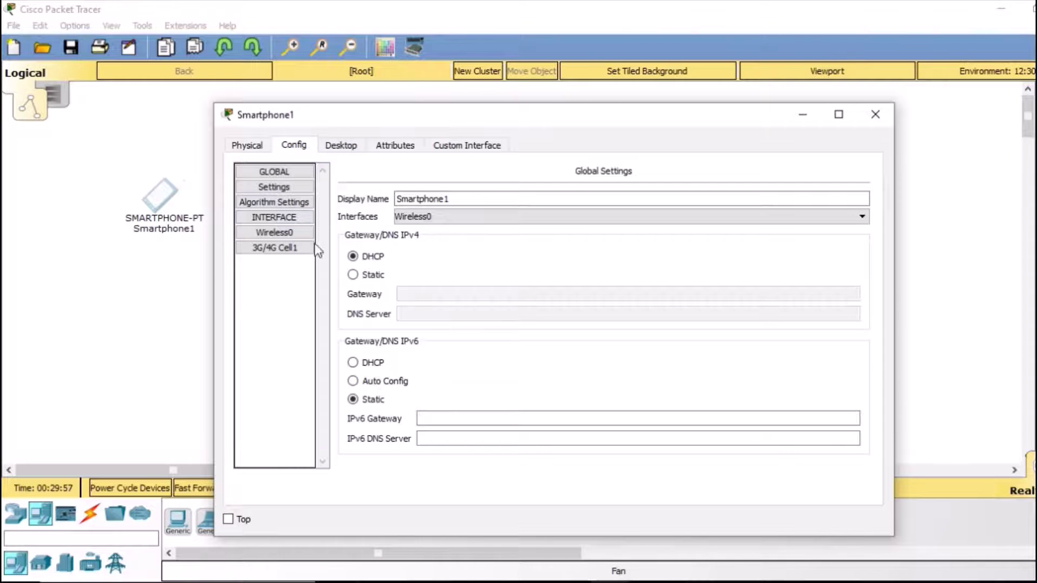
{"action": "left_click", "coordinate": [289, 233]}
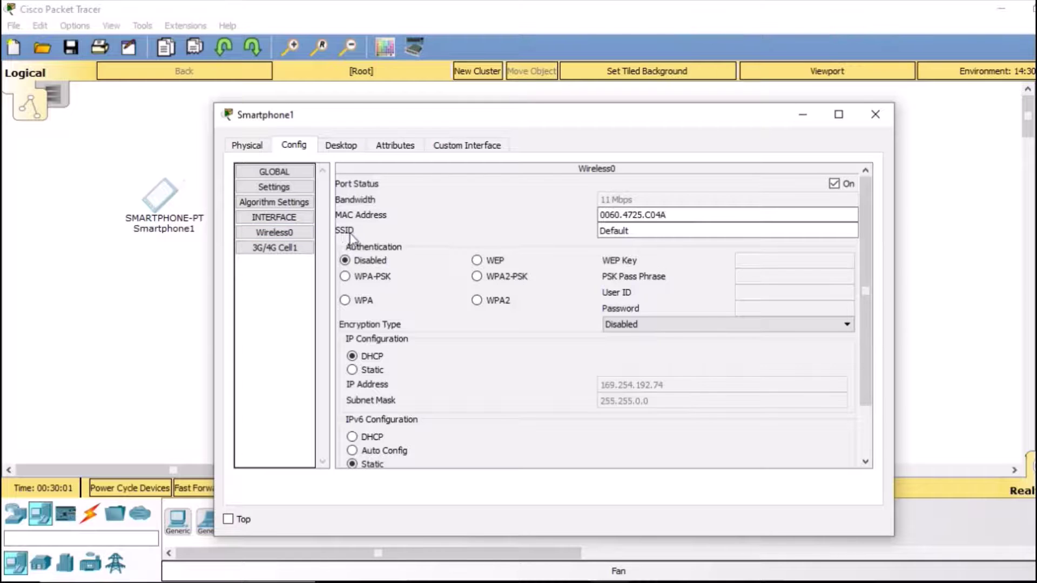
{"action": "double_click", "coordinate": [635, 231]}
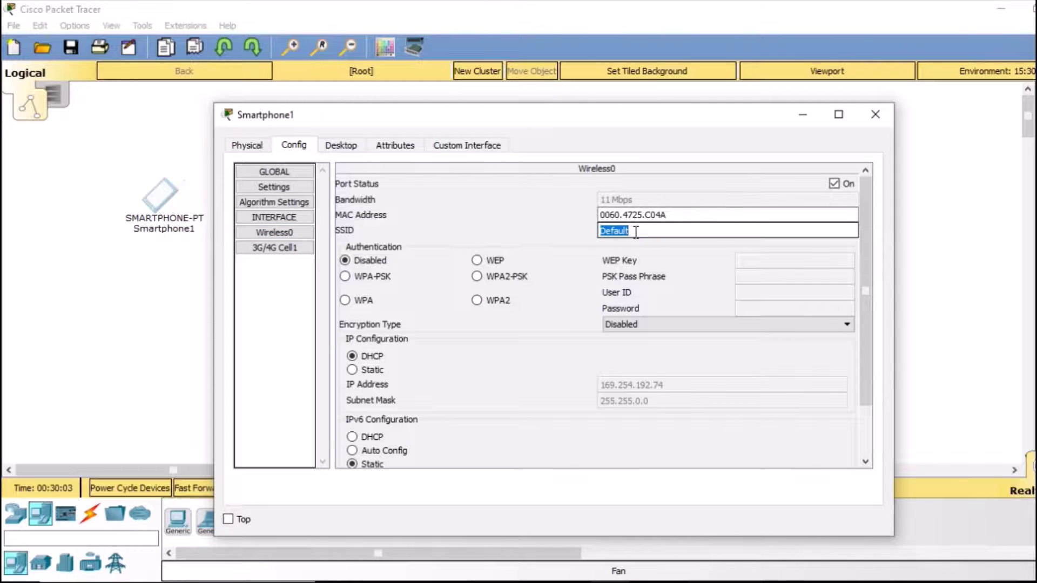
{"action": "type", "text": "HomeGateway"}
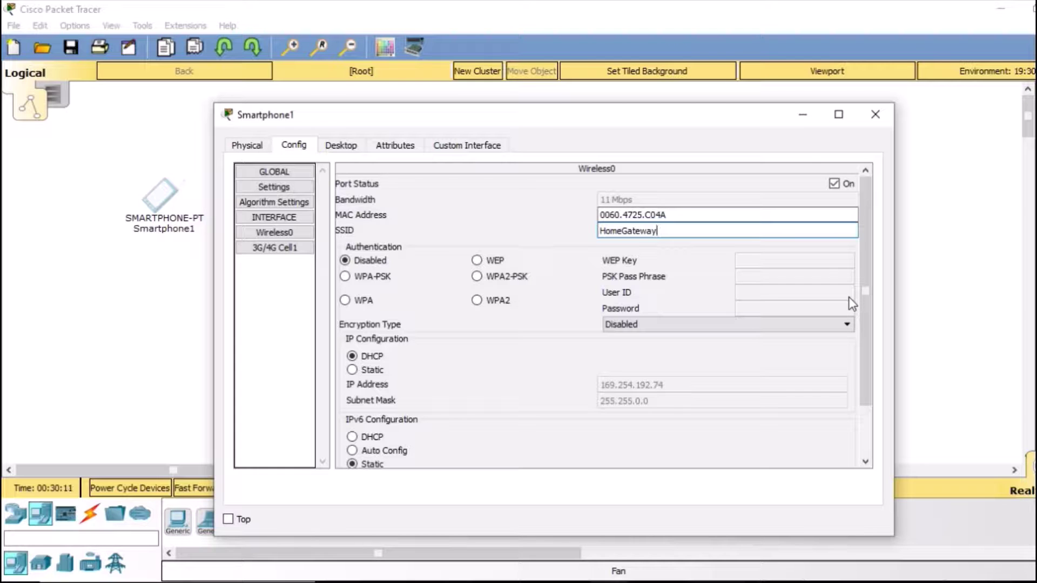
{"action": "left_click_drag", "start_coordinate": [742, 115], "coordinate": [737, 103]}
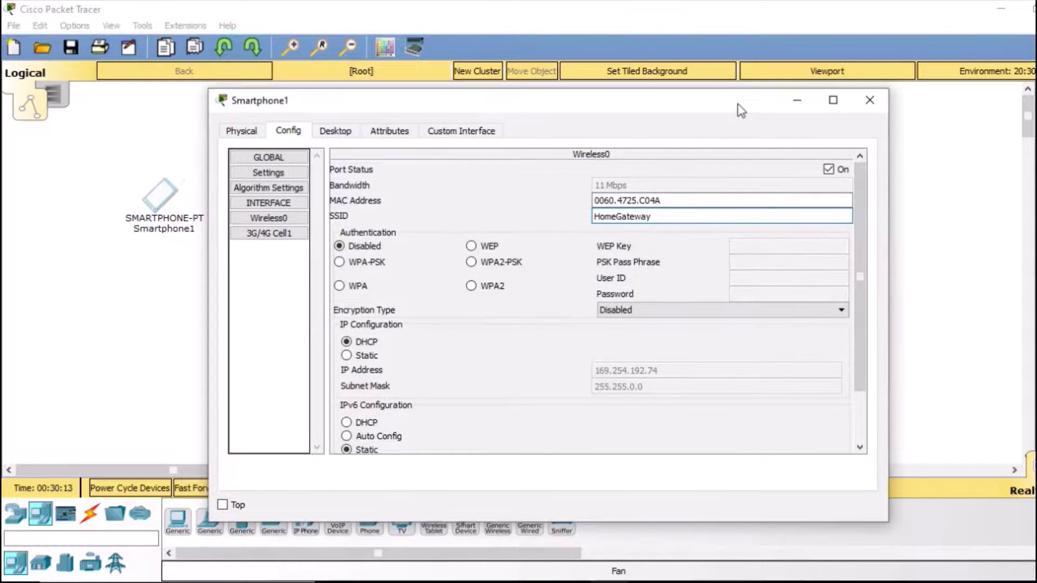
{"action": "left_click", "coordinate": [870, 102]}
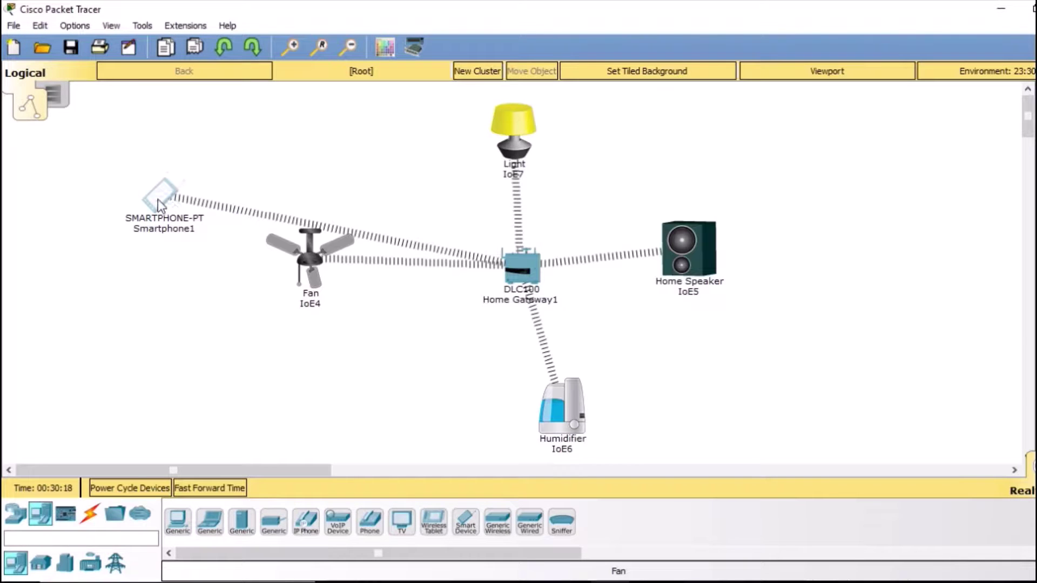
- Move Smartphone1 up toward the top-left and the Fan lower, then open Smartphone1
{"action": "left_click_drag", "start_coordinate": [157, 199], "coordinate": [184, 145]}
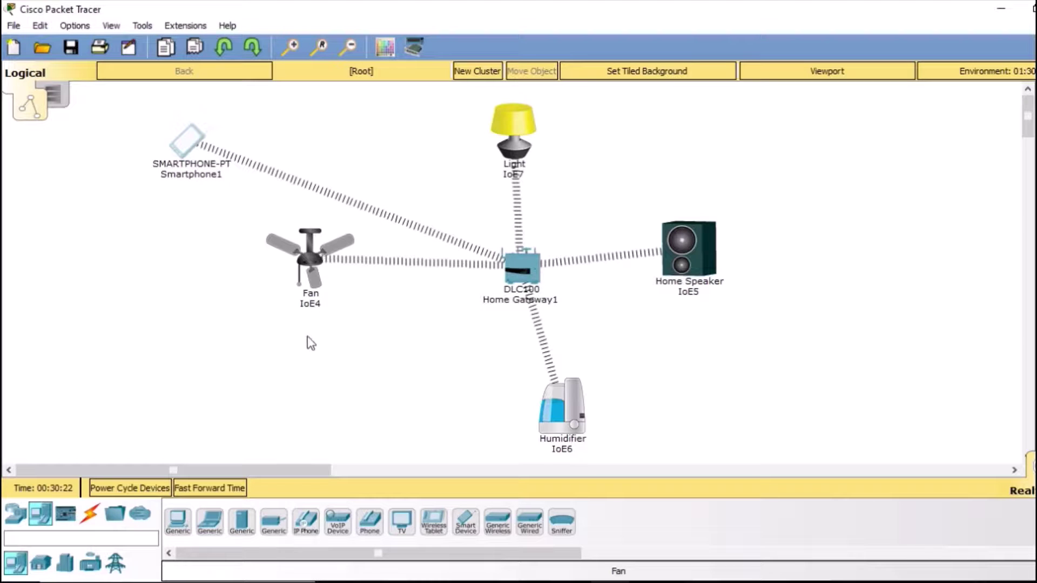
{"action": "left_click_drag", "start_coordinate": [306, 255], "coordinate": [301, 338]}
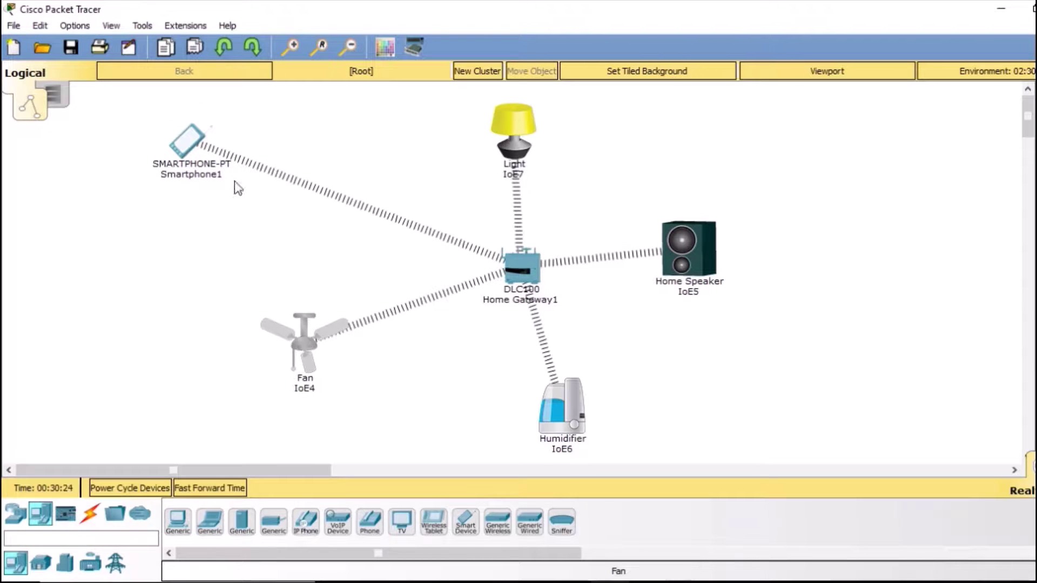
{"action": "left_click", "coordinate": [199, 146]}
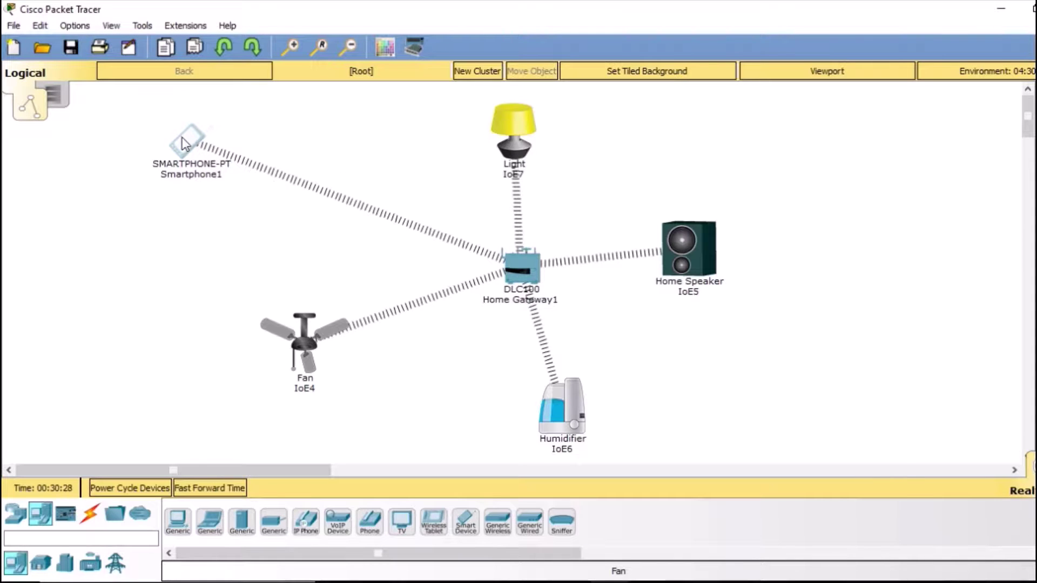
{"action": "left_click", "coordinate": [182, 138]}
- Launch IoE Monitor on Smartphone1 and log in to server 192.168.25.1
{"action": "left_click", "coordinate": [349, 145]}
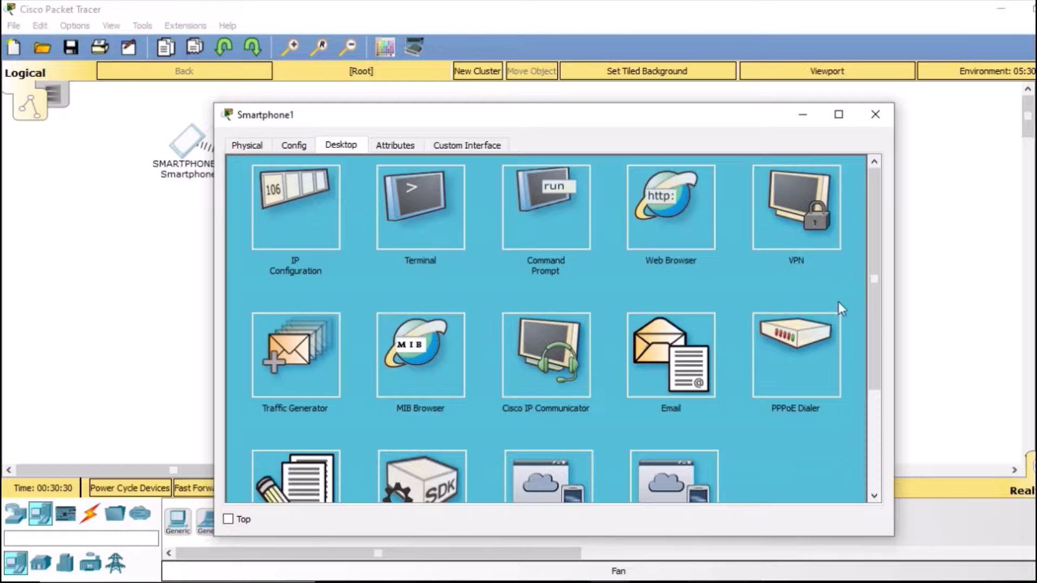
{"action": "left_click_drag", "start_coordinate": [873, 278], "coordinate": [892, 354]}
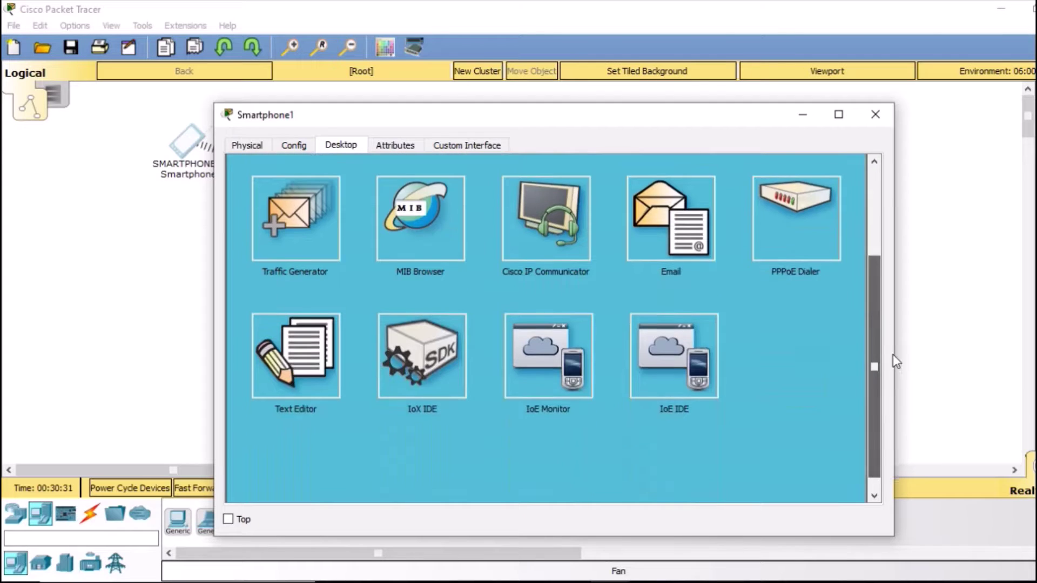
{"action": "left_click", "coordinate": [549, 348]}
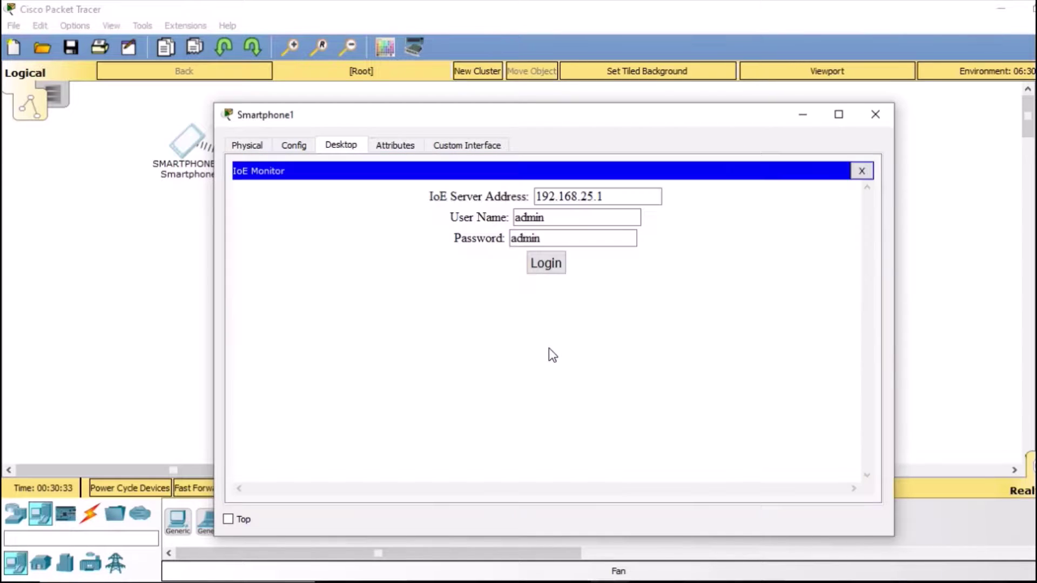
{"action": "left_click", "coordinate": [547, 264]}
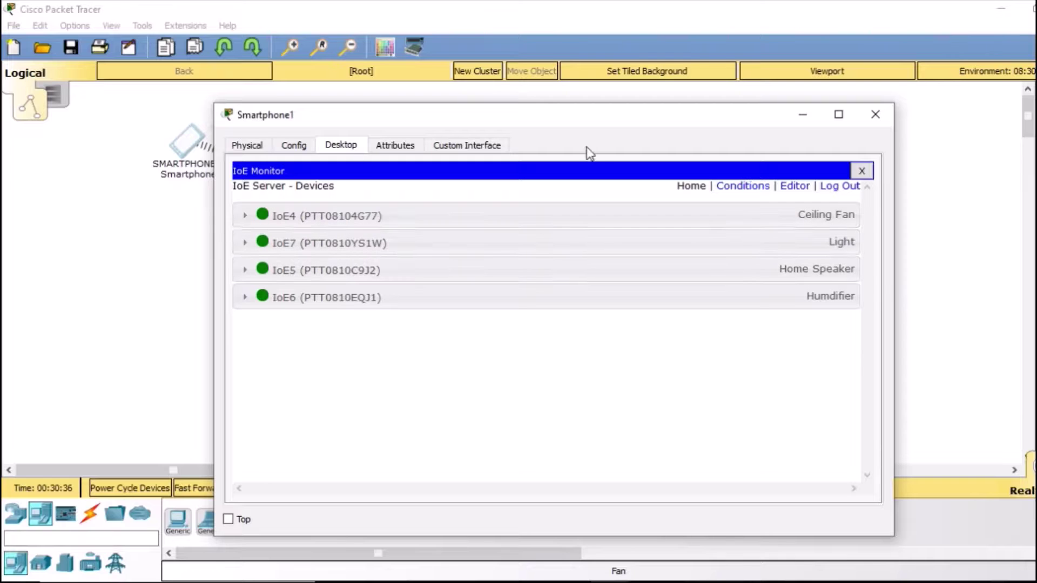
{"action": "left_click_drag", "start_coordinate": [582, 111], "coordinate": [732, 315]}
{"action": "left_click_drag", "start_coordinate": [725, 274], "coordinate": [734, 136]}
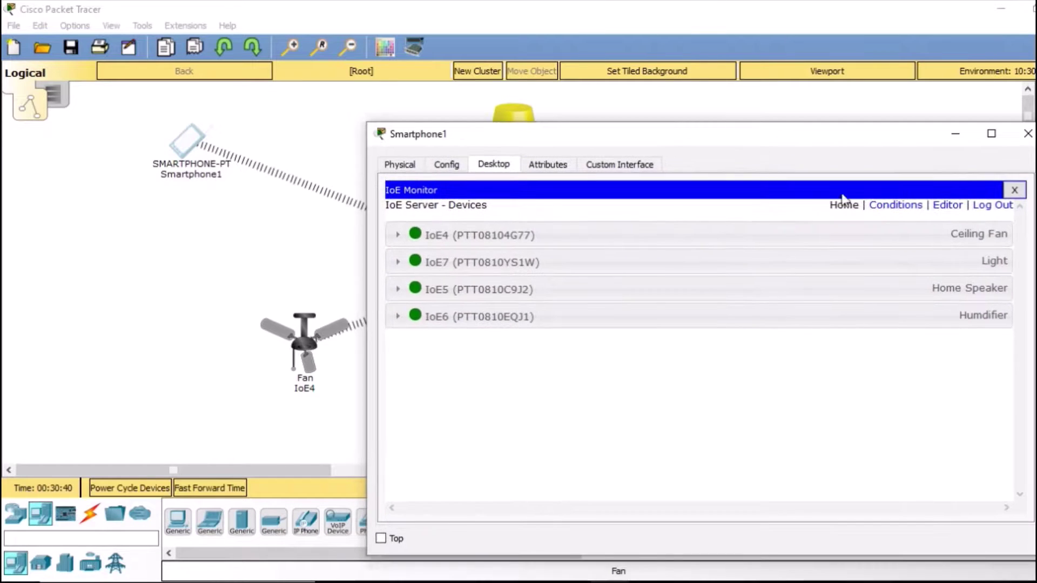
- Run the Ceiling Fan at Low, then High, then switch it Off
{"action": "left_click", "coordinate": [505, 241]}
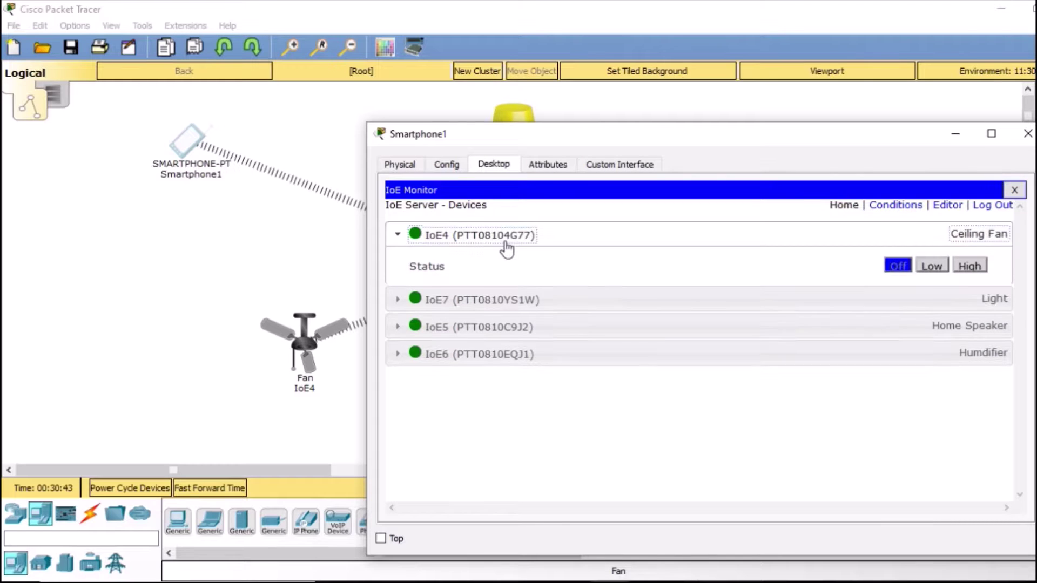
{"action": "left_click", "coordinate": [932, 267]}
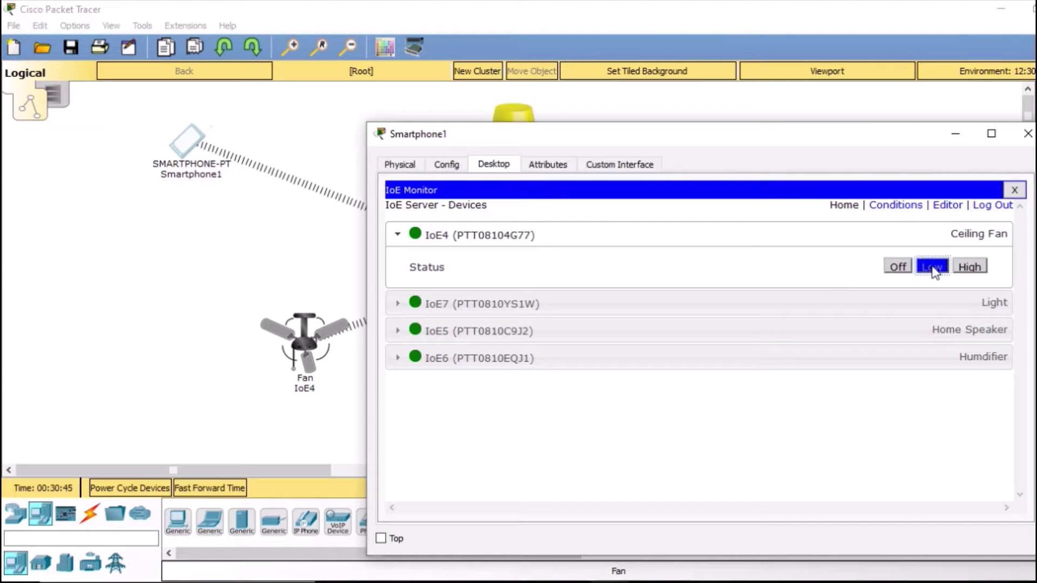
{"action": "left_click", "coordinate": [967, 266]}
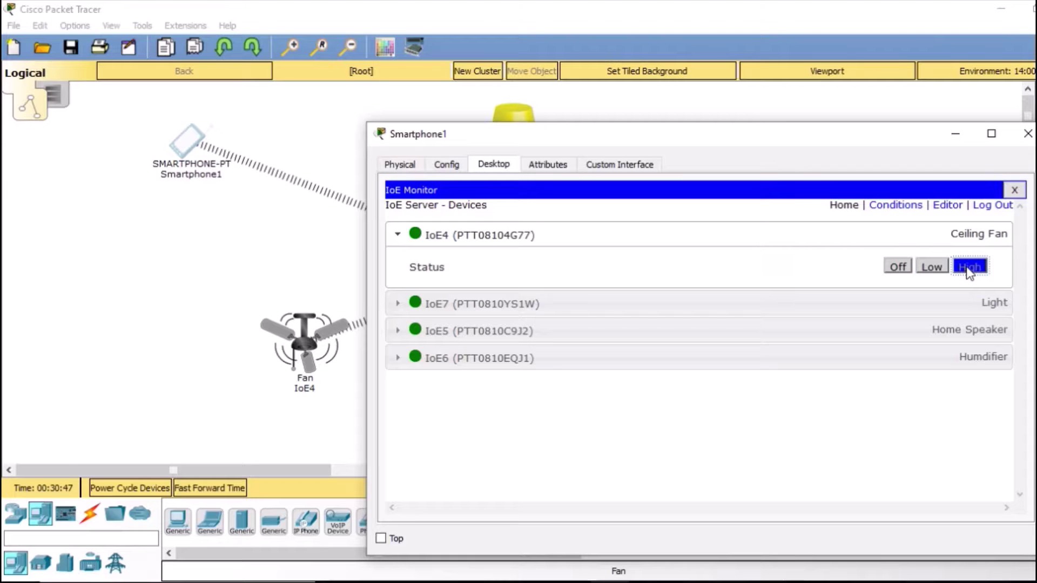
{"action": "left_click", "coordinate": [898, 267]}
- Set the Light to Dim, then On, then switch it Off
{"action": "left_click_drag", "start_coordinate": [787, 135], "coordinate": [563, 245]}
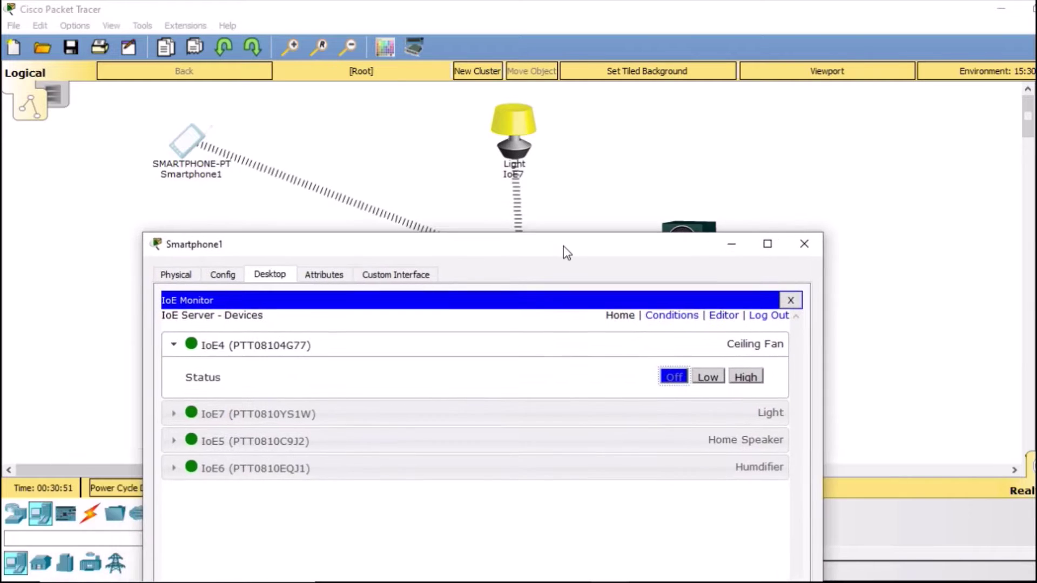
{"action": "left_click", "coordinate": [305, 419]}
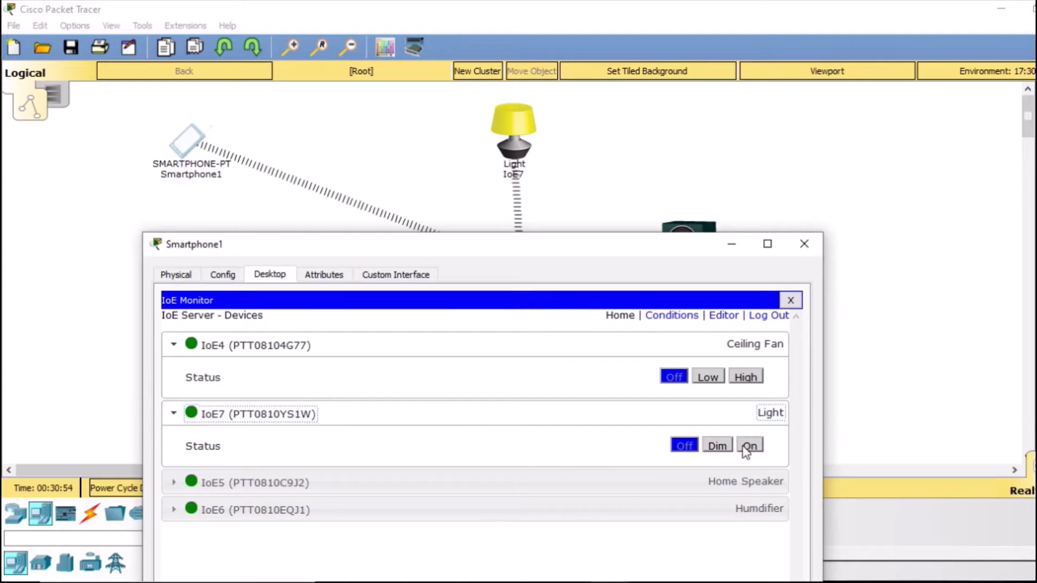
{"action": "left_click", "coordinate": [725, 446]}
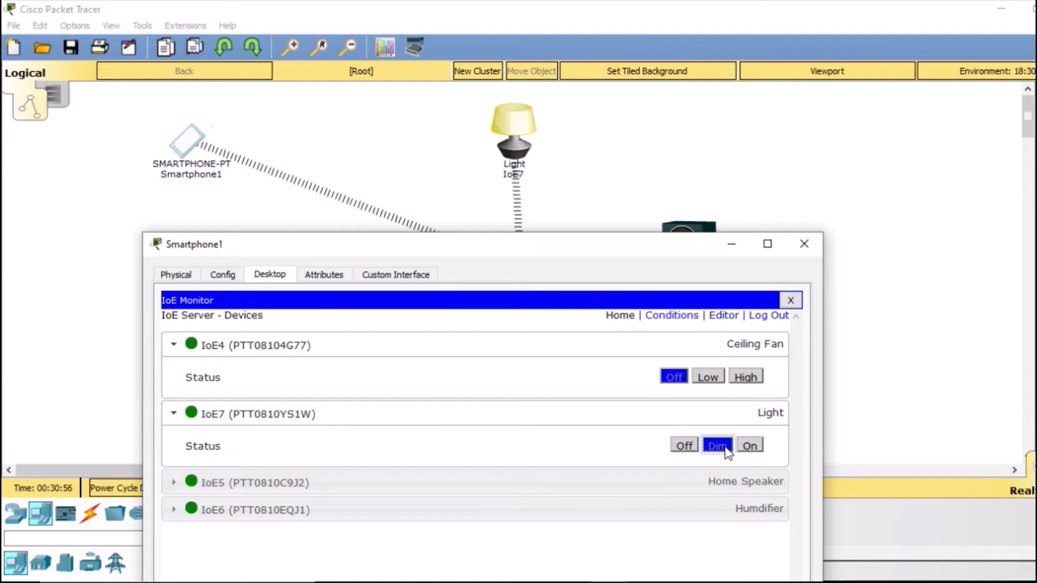
{"action": "left_click", "coordinate": [750, 446]}
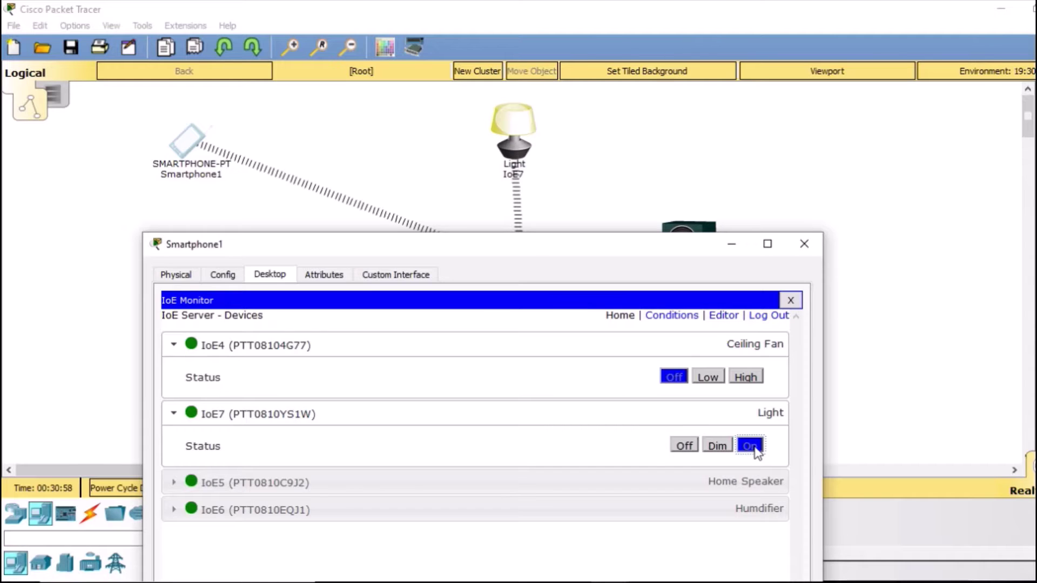
{"action": "left_click", "coordinate": [683, 445]}
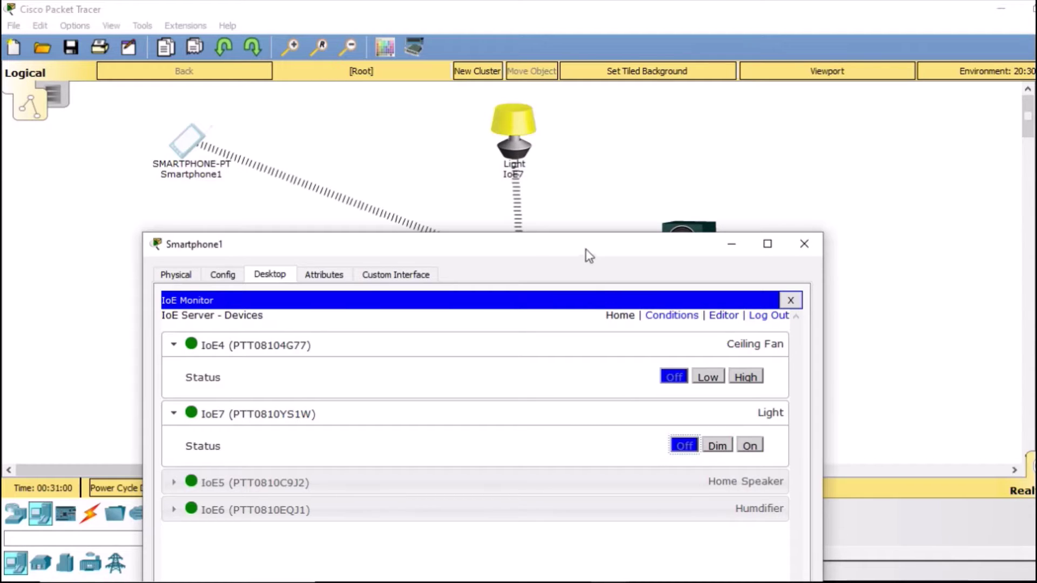
{"action": "left_click_drag", "start_coordinate": [438, 247], "coordinate": [293, 164]}
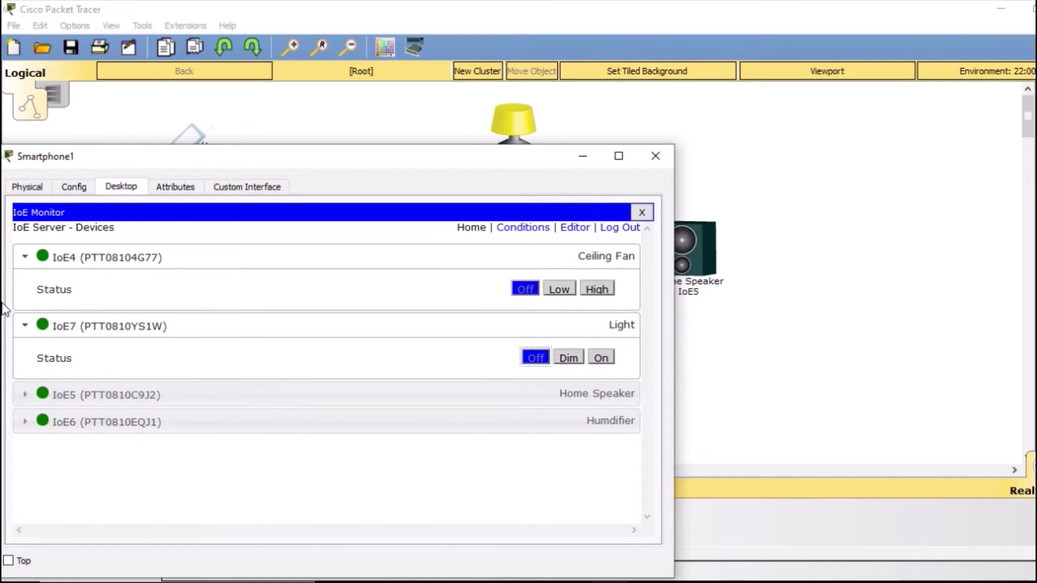
- Expand the Home Speaker's details and check its -1 signal value
{"action": "left_click", "coordinate": [114, 397]}
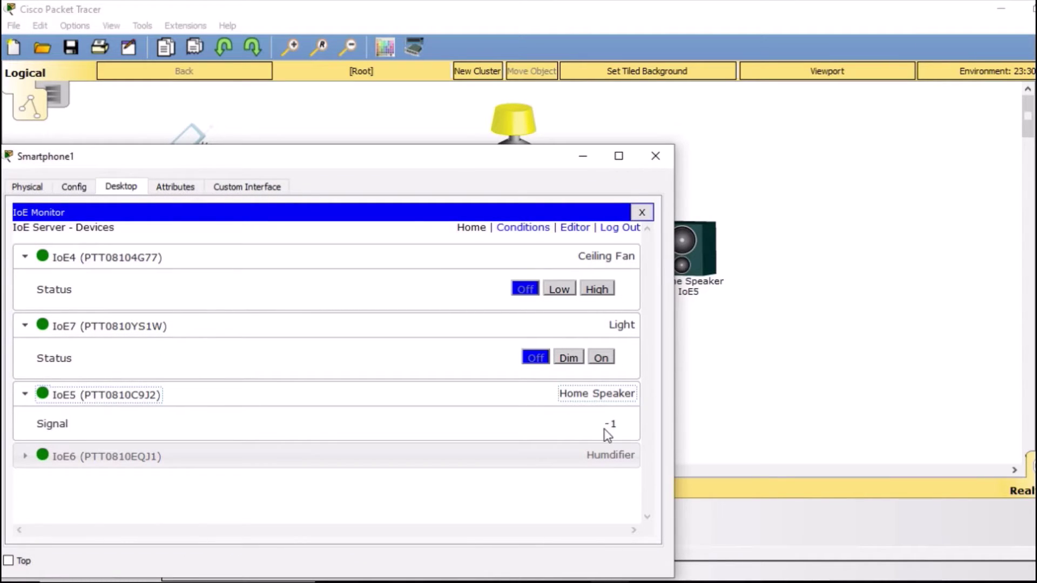
{"action": "double_click", "coordinate": [609, 426]}
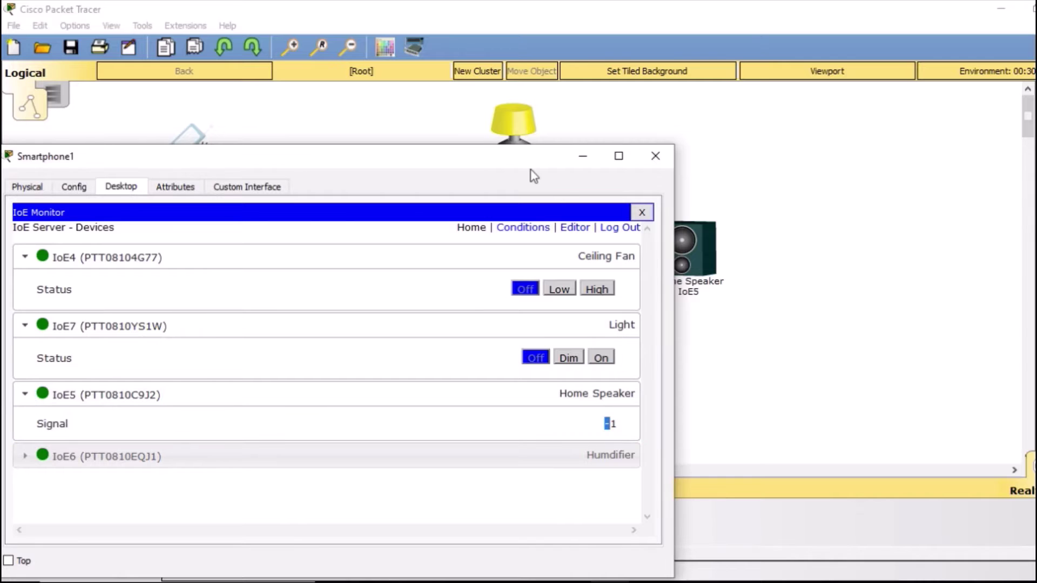
{"action": "left_click_drag", "start_coordinate": [514, 164], "coordinate": [382, 135]}
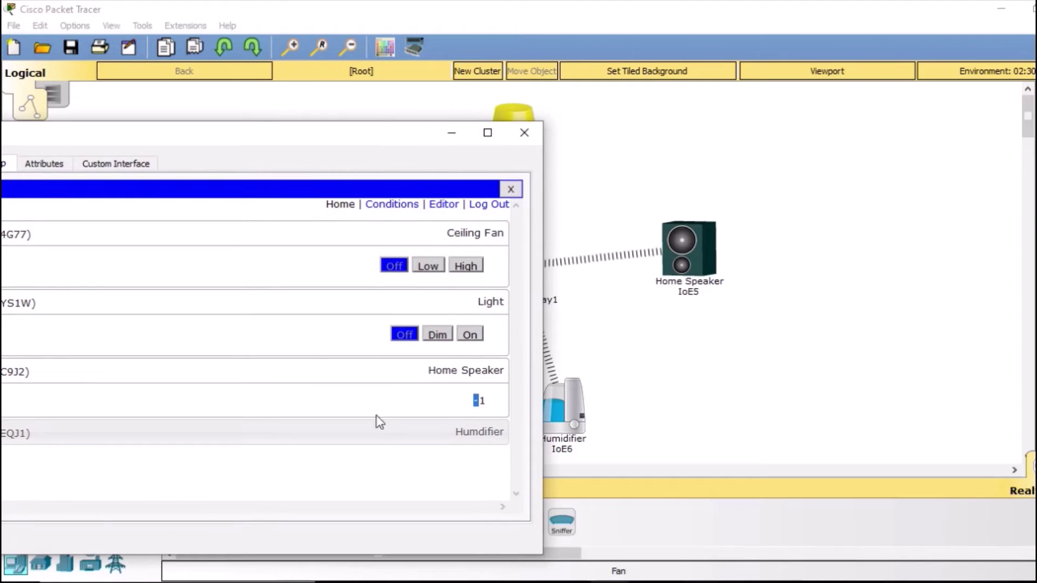
- Switch the Humidifier on and back off, then close Smartphone1's window
{"action": "left_click", "coordinate": [389, 434]}
{"action": "left_click", "coordinate": [474, 466]}
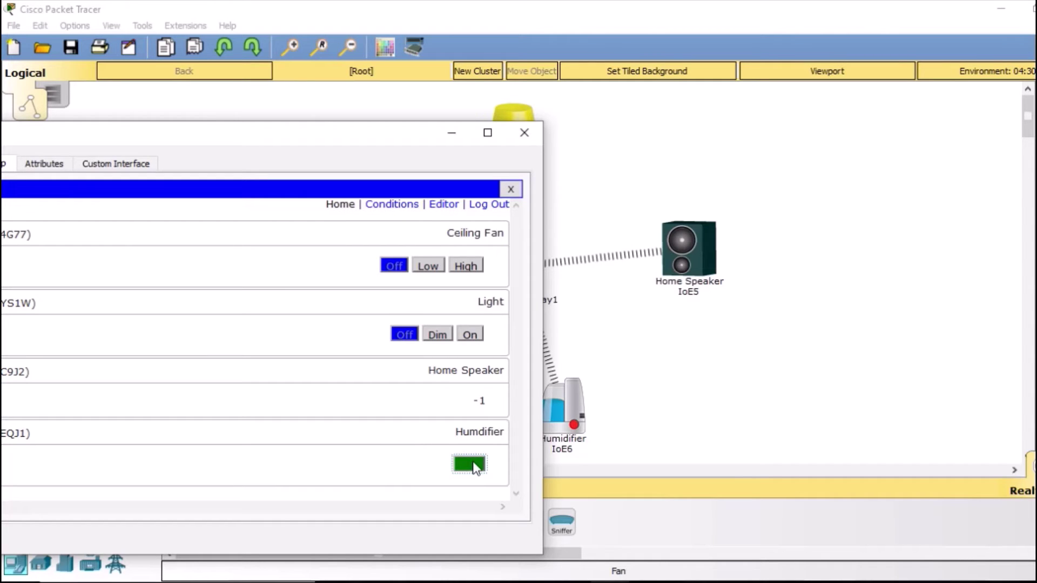
{"action": "left_click", "coordinate": [475, 466]}
{"action": "left_click_drag", "start_coordinate": [392, 143], "coordinate": [770, 162]}
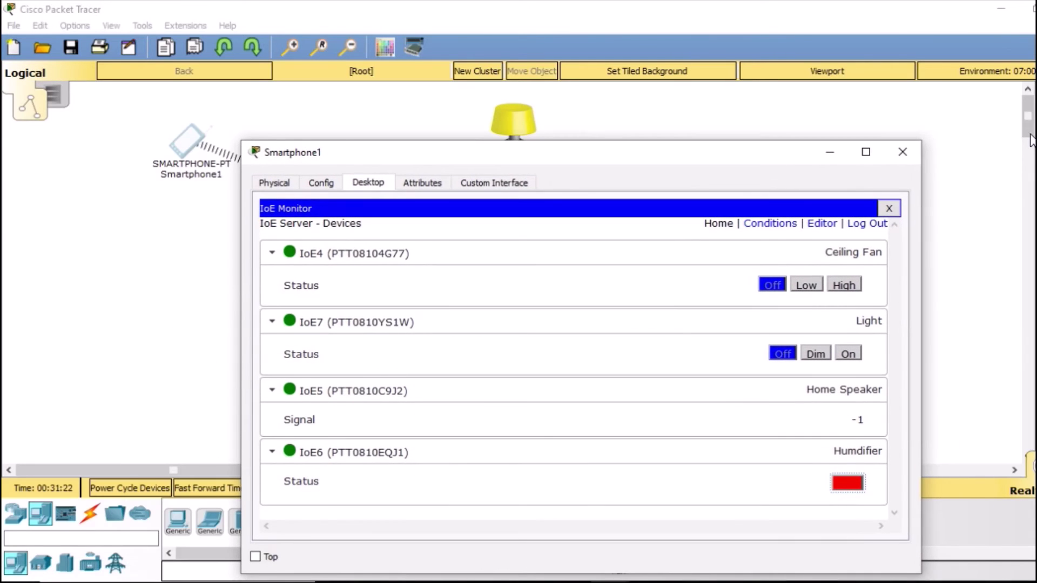
{"action": "left_click", "coordinate": [901, 161]}
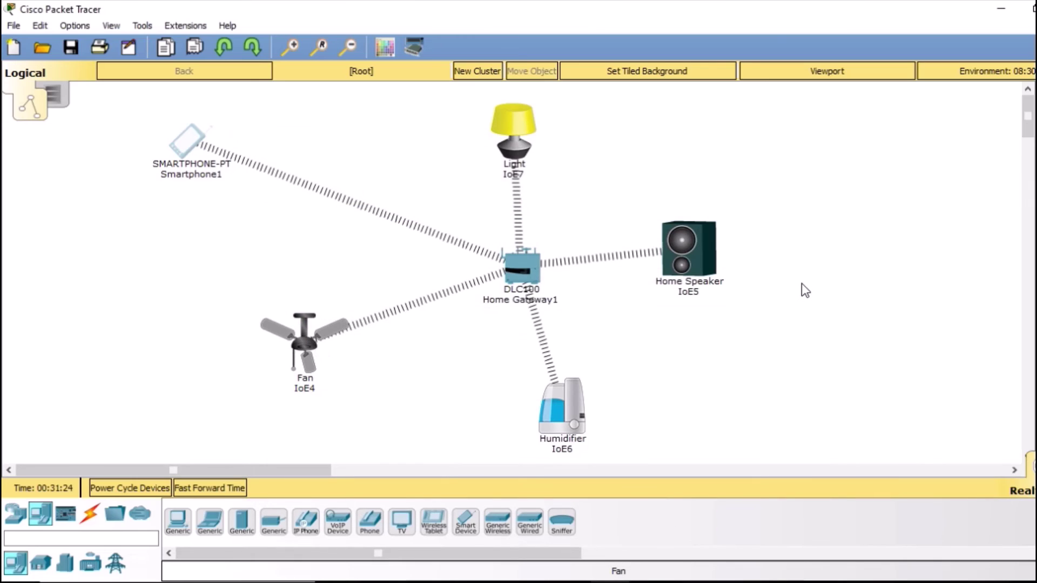